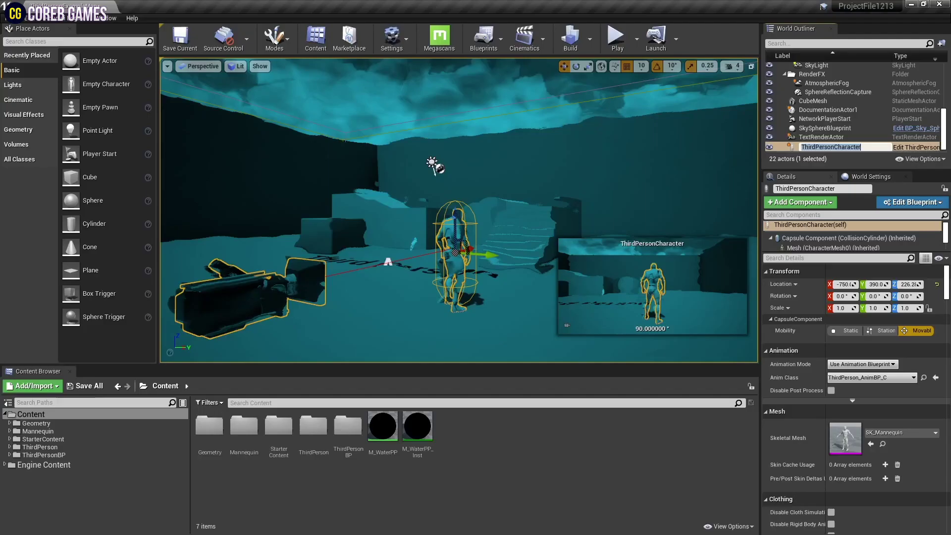
- Preview the underwater effect in the level and toggle the Single Color switch of M_WaterPP_Inst
{"action": "left_click", "coordinate": [617, 37]}
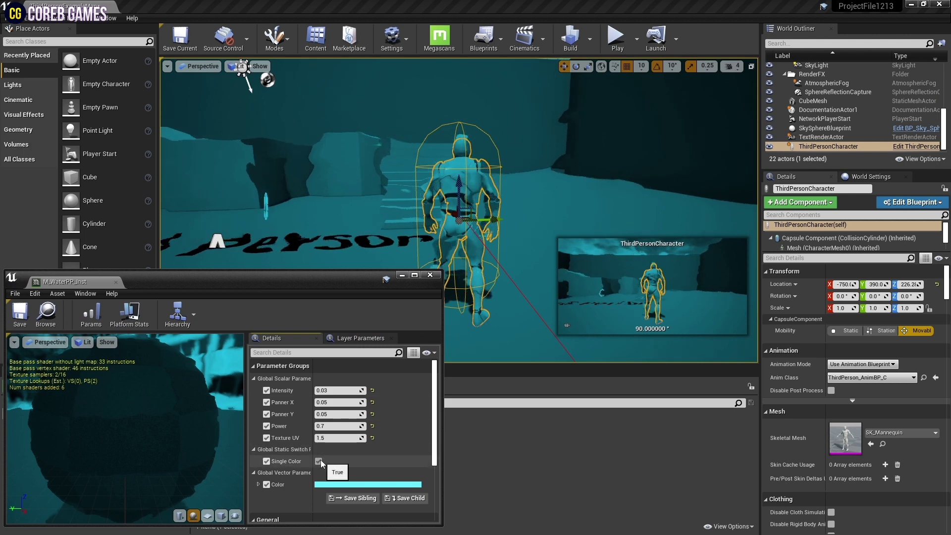
{"action": "left_click", "coordinate": [318, 461]}
{"action": "key", "text": "s"}
{"action": "right_click_drag", "start_coordinate": [513, 153], "coordinate": [479, 136]}
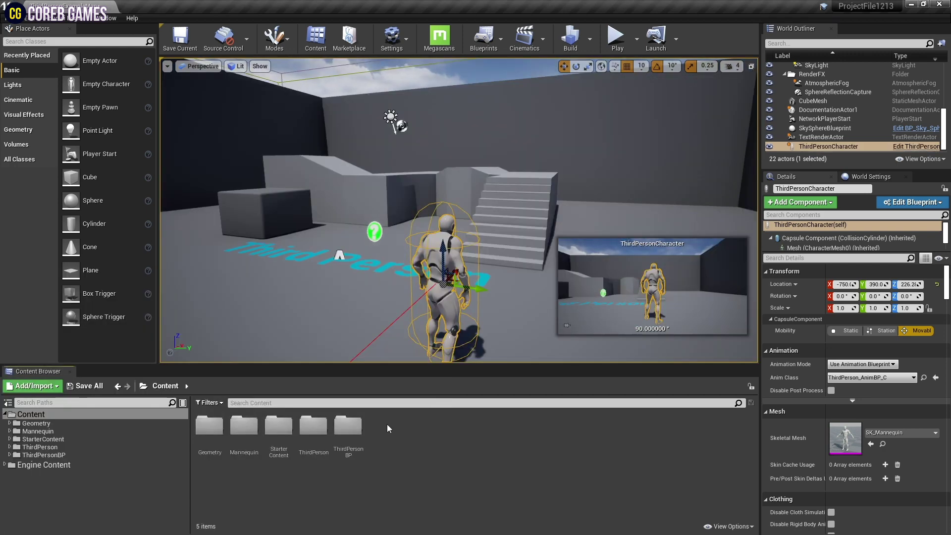
- Create a material named M_WaterPP in the Content folder, open it and set its Material Domain to Post Process
{"action": "right_click", "coordinate": [388, 428]}
{"action": "left_click", "coordinate": [421, 228]}
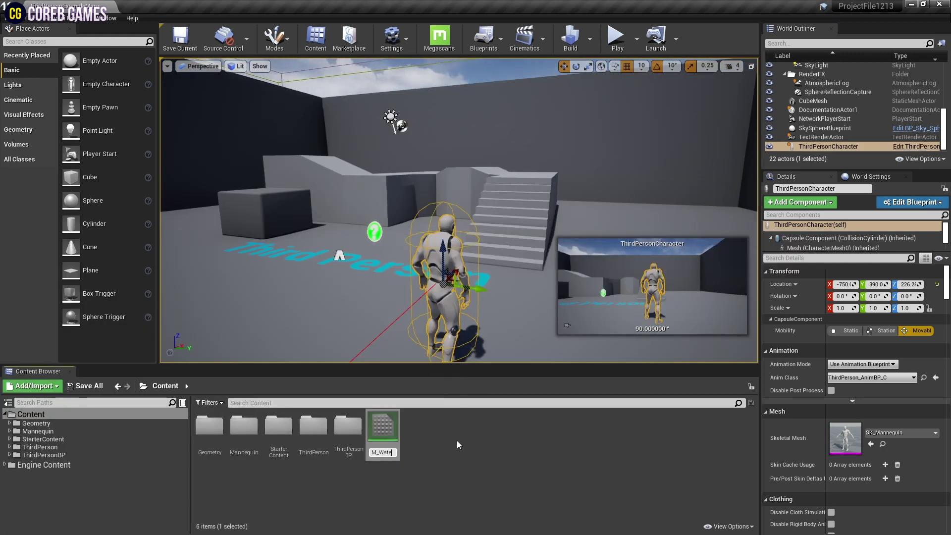
{"action": "double_click", "coordinate": [383, 429]}
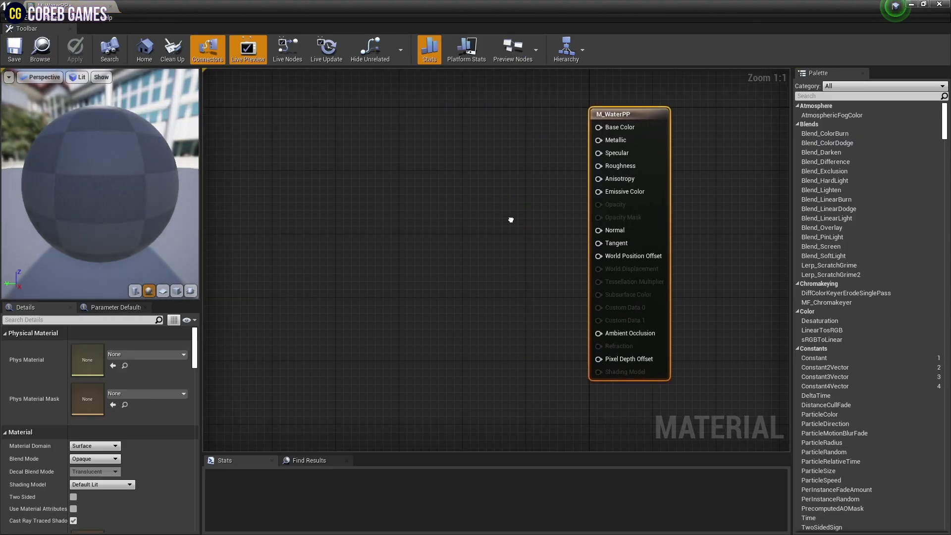
{"action": "left_click", "coordinate": [105, 447]}
{"action": "left_click", "coordinate": [86, 480]}
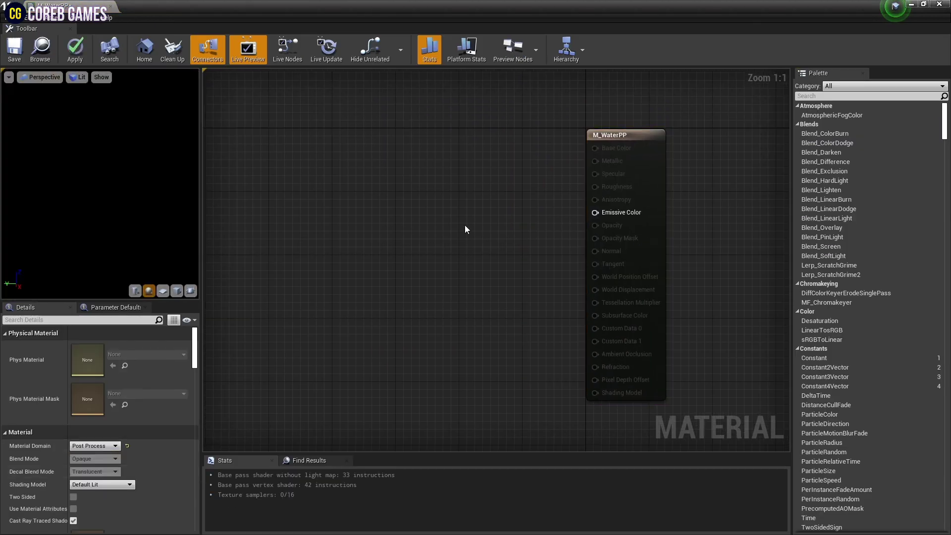
- Add a Texture Sample node with the T_Water_N texture and place it well before the M_WaterPP output node
{"action": "right_click_drag", "start_coordinate": [465, 225], "coordinate": [541, 206]}
{"action": "scroll", "coordinate": [417, 211], "scroll_direction": "down", "scroll_amount": 1}
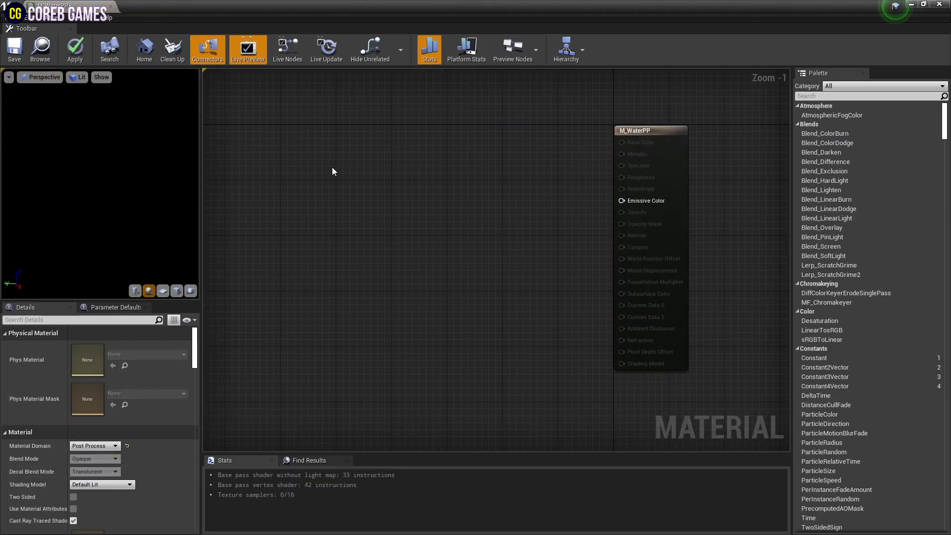
{"action": "left_click", "coordinate": [329, 164]}
{"action": "left_click", "coordinate": [147, 436]}
{"action": "type", "text": "w"}
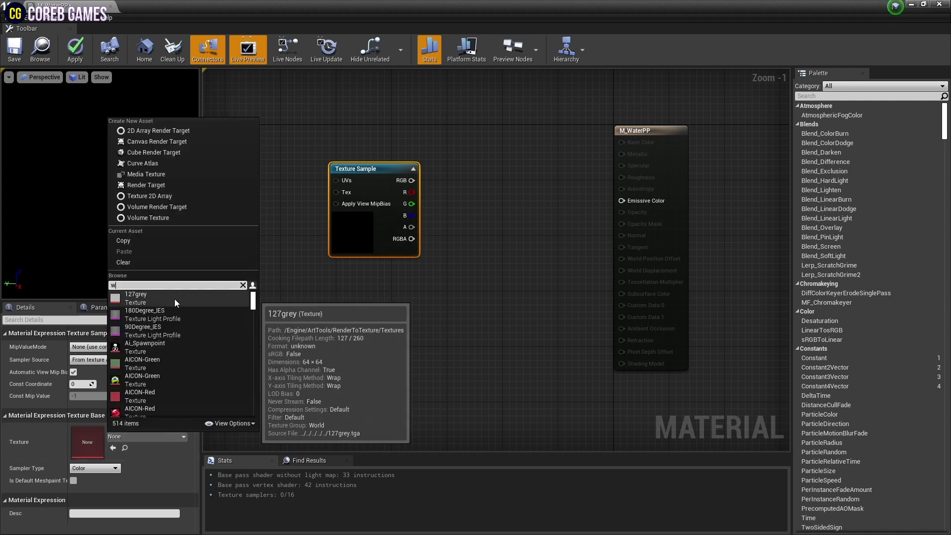
{"action": "type", "text": "ater"}
{"action": "left_click", "coordinate": [148, 314]}
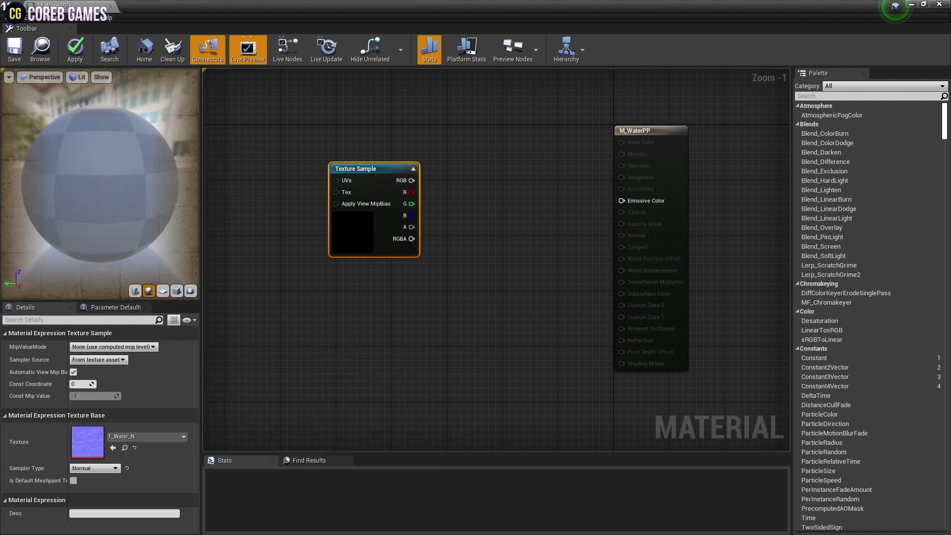
{"action": "right_click_drag", "start_coordinate": [379, 233], "coordinate": [486, 255]}
{"action": "left_click_drag", "start_coordinate": [488, 195], "coordinate": [412, 213]}
{"action": "right_click_drag", "start_coordinate": [540, 206], "coordinate": [644, 182]}
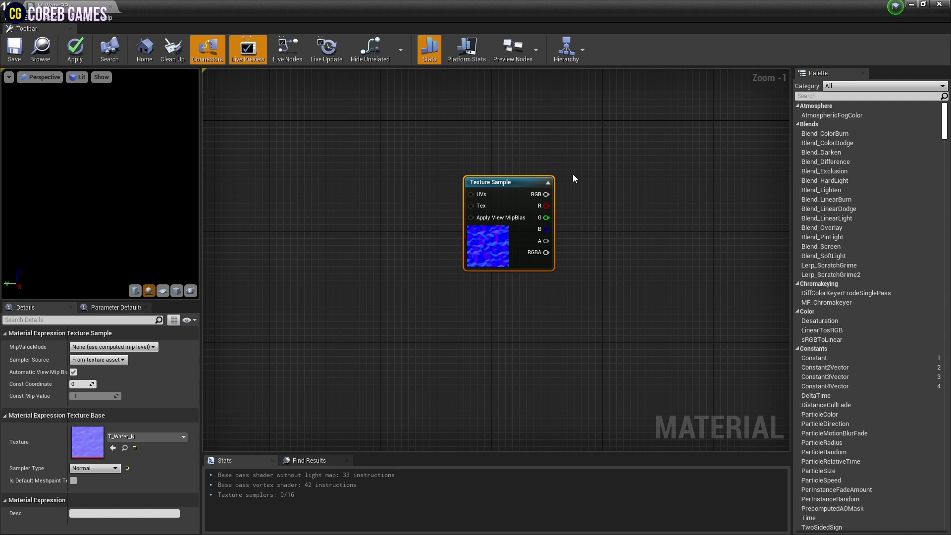
{"action": "left_click_drag", "start_coordinate": [525, 180], "coordinate": [477, 176]}
- Add a TextureCoordinate node well to the left of the Texture Sample node
{"action": "right_click_drag", "start_coordinate": [266, 170], "coordinate": [372, 165]}
{"action": "right_click", "coordinate": [371, 164]}
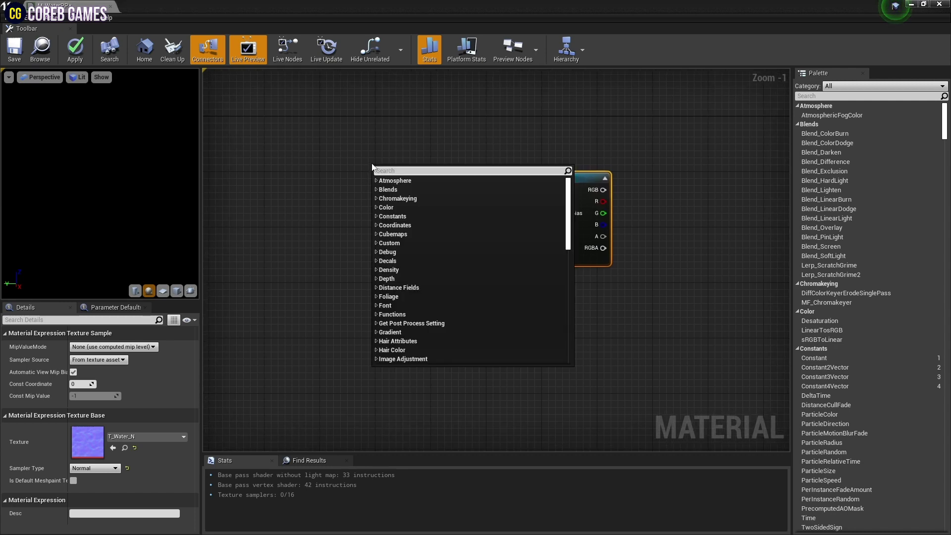
{"action": "type", "text": "texco"}
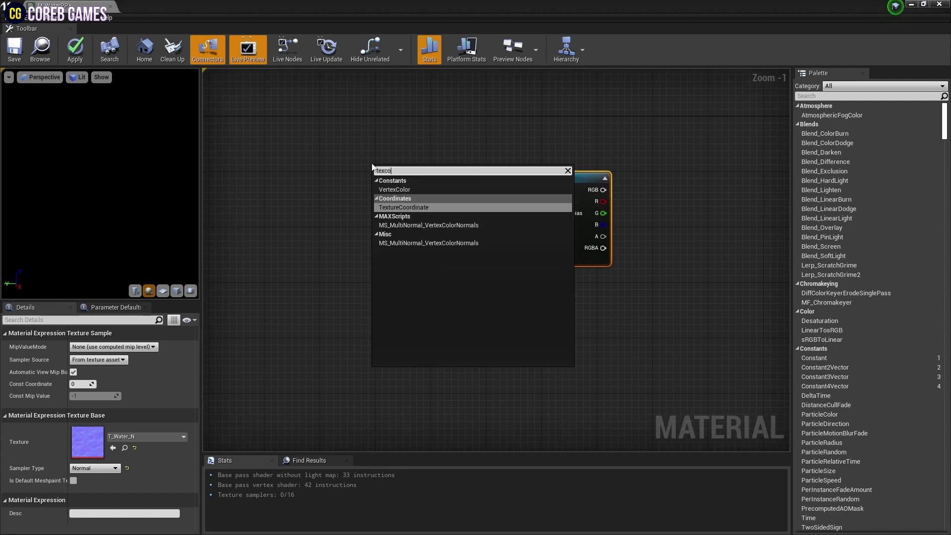
{"action": "key", "text": "Return"}
{"action": "left_click_drag", "start_coordinate": [380, 173], "coordinate": [307, 173]}
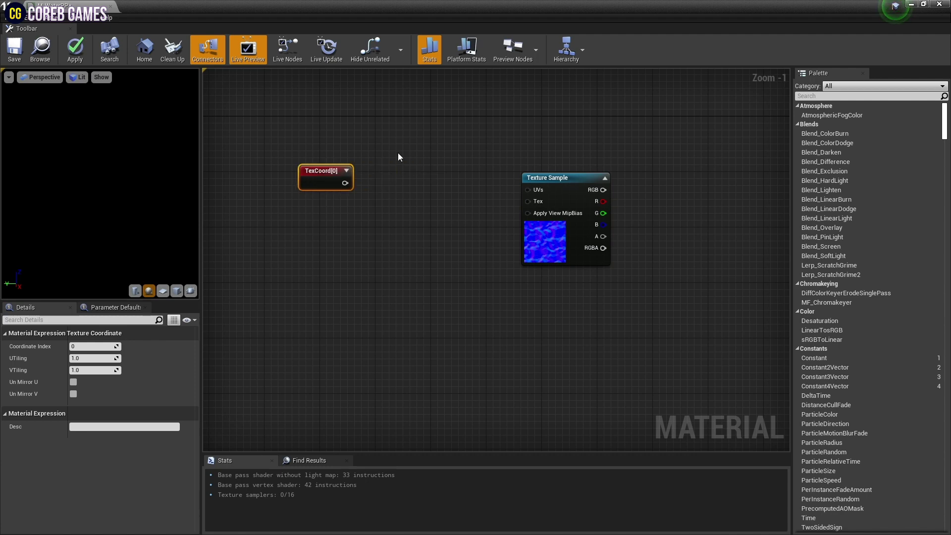
- Add a Multiply node between the TexCoord and Texture Sample nodes
{"action": "left_click", "coordinate": [397, 155]}
{"action": "right_click_drag", "start_coordinate": [396, 155], "coordinate": [466, 168]}
{"action": "left_click_drag", "start_coordinate": [406, 187], "coordinate": [392, 195]}
{"action": "left_click", "coordinate": [443, 195]}
{"action": "left_click", "coordinate": [443, 197]}
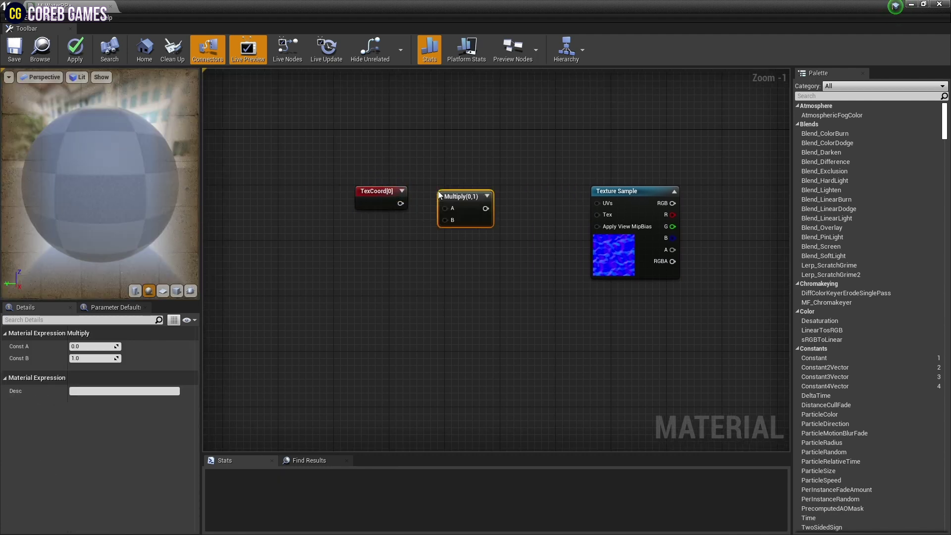
- Add a scalar parameter named Texture UV below the TexCoord node, with a default value of 1
{"action": "left_click", "coordinate": [373, 230]}
{"action": "left_click", "coordinate": [365, 234]}
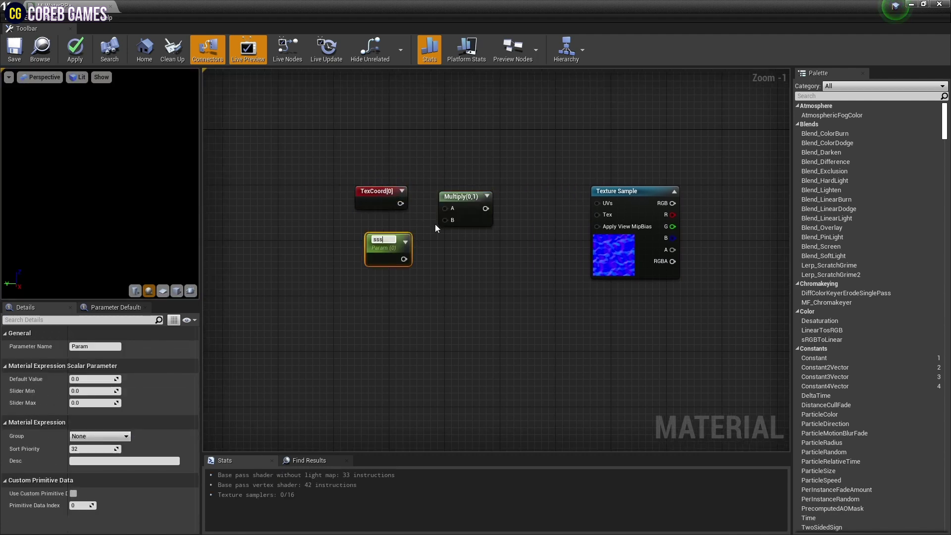
{"action": "type", "text": "Tex"}
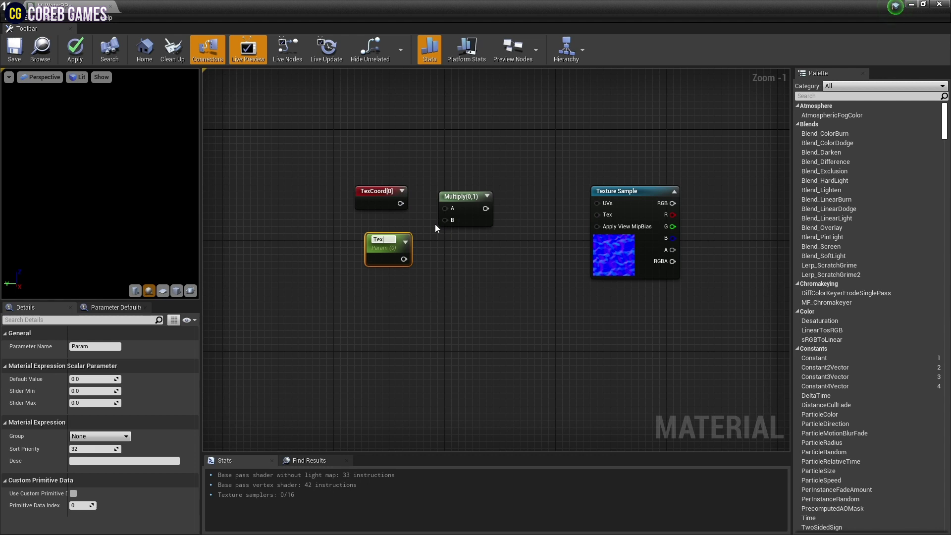
{"action": "type", "text": "ture UV"}
{"action": "key", "text": "Return"}
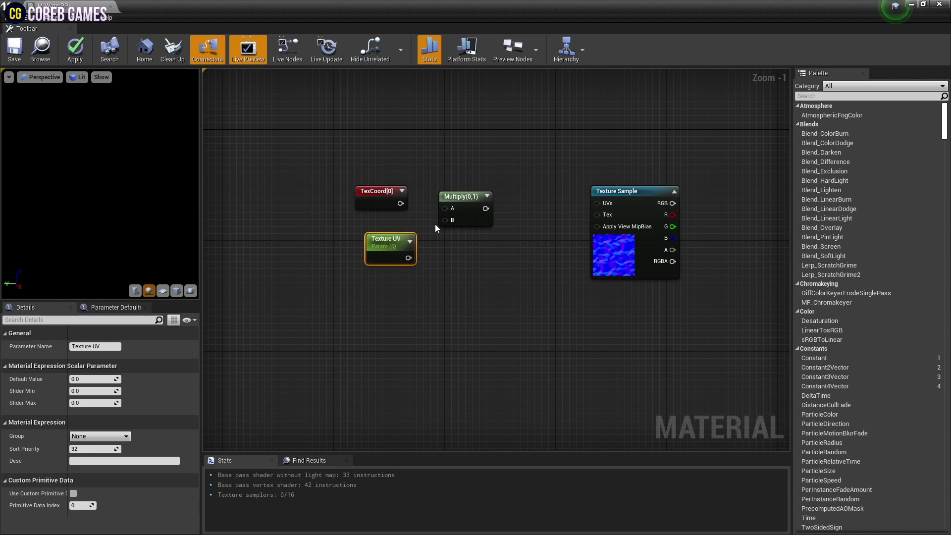
{"action": "left_click", "coordinate": [88, 379]}
{"action": "type", "text": "1"}
{"action": "left_click", "coordinate": [451, 316]}
- Align the nodes and connect TexCoord to Multiply's A input and Texture UV to its B input
{"action": "left_click_drag", "start_coordinate": [398, 242], "coordinate": [387, 244]}
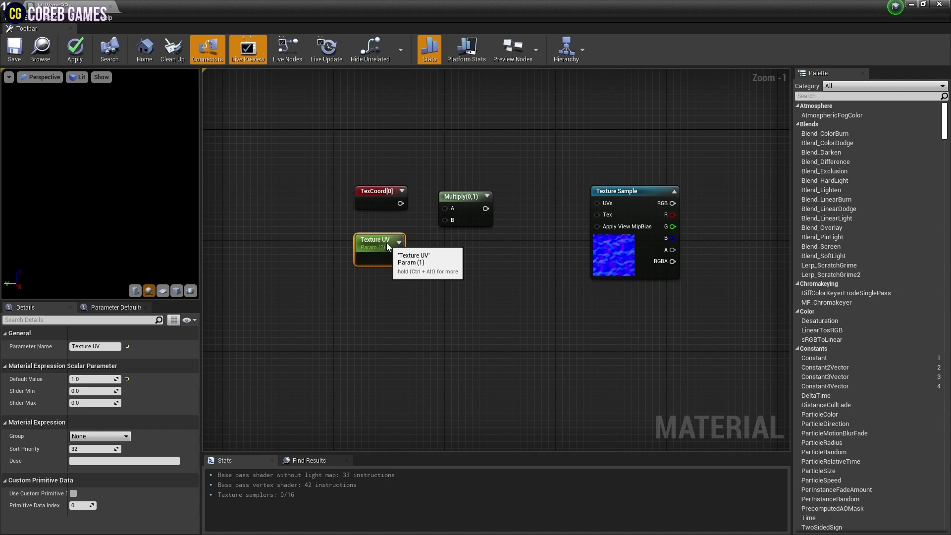
{"action": "left_click_drag", "start_coordinate": [460, 198], "coordinate": [461, 194]}
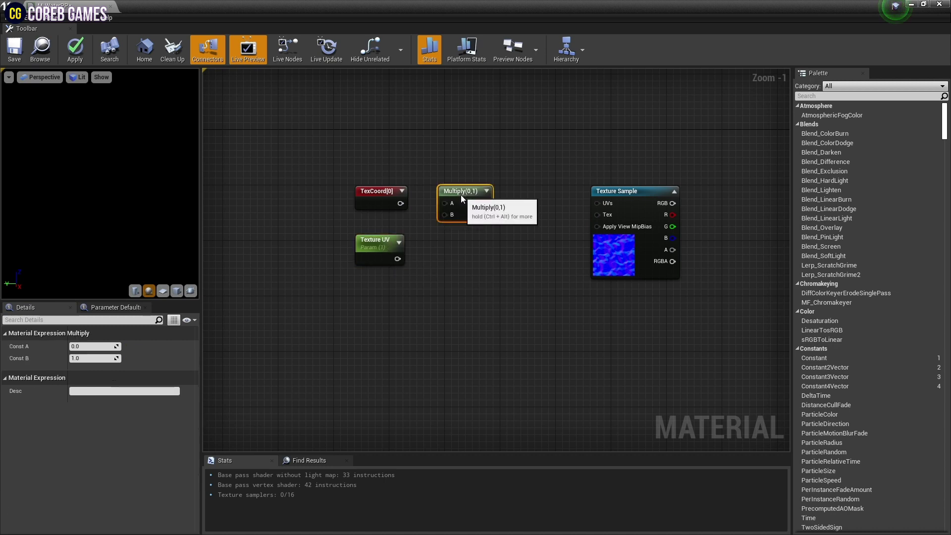
{"action": "left_click_drag", "start_coordinate": [399, 263], "coordinate": [454, 210]}
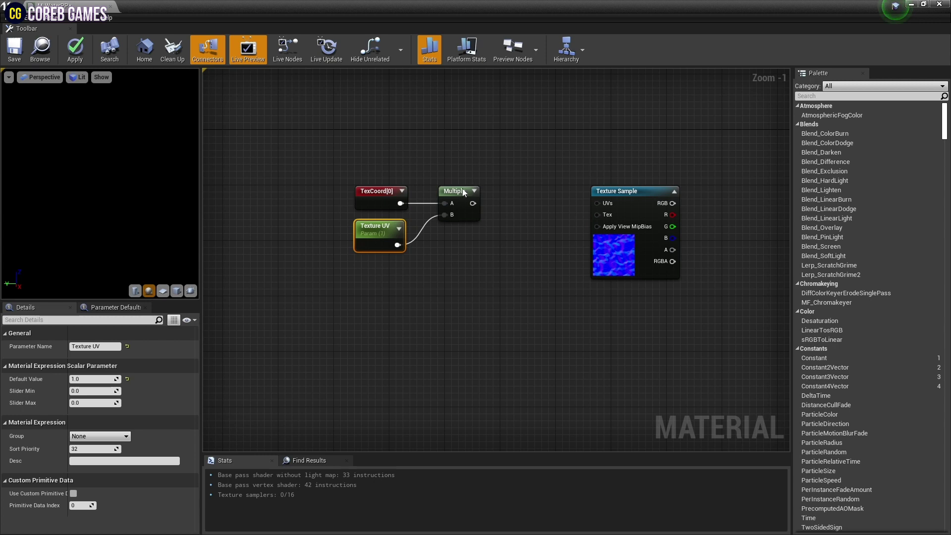
{"action": "left_click_drag", "start_coordinate": [471, 180], "coordinate": [372, 229]}
{"action": "left_click_drag", "start_coordinate": [448, 193], "coordinate": [427, 199]}
- Add a Panner node, feeding the Multiply result into its Coordinate input and its output into the Texture Sample's UVs
{"action": "left_click", "coordinate": [486, 192]}
{"action": "right_click", "coordinate": [486, 192]}
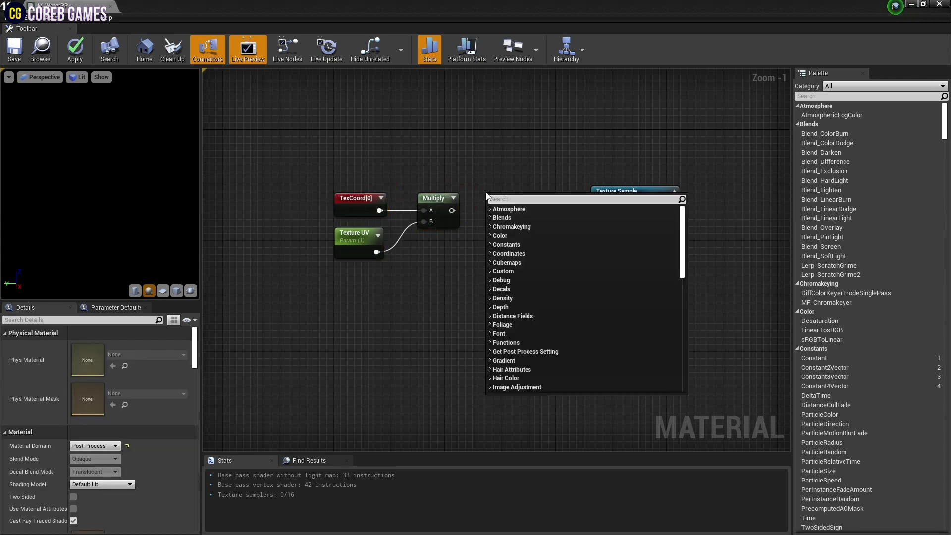
{"action": "type", "text": "panner"}
{"action": "key", "text": "Return"}
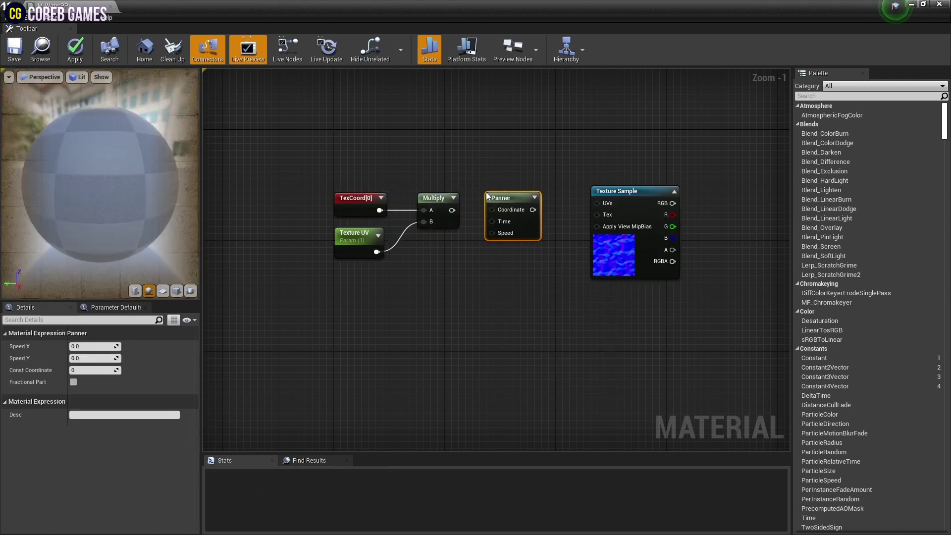
{"action": "left_click_drag", "start_coordinate": [493, 214], "coordinate": [600, 204]}
{"action": "left_click_drag", "start_coordinate": [379, 186], "coordinate": [505, 258]}
{"action": "left_click_drag", "start_coordinate": [522, 195], "coordinate": [529, 188]}
{"action": "left_click", "coordinate": [473, 299]}
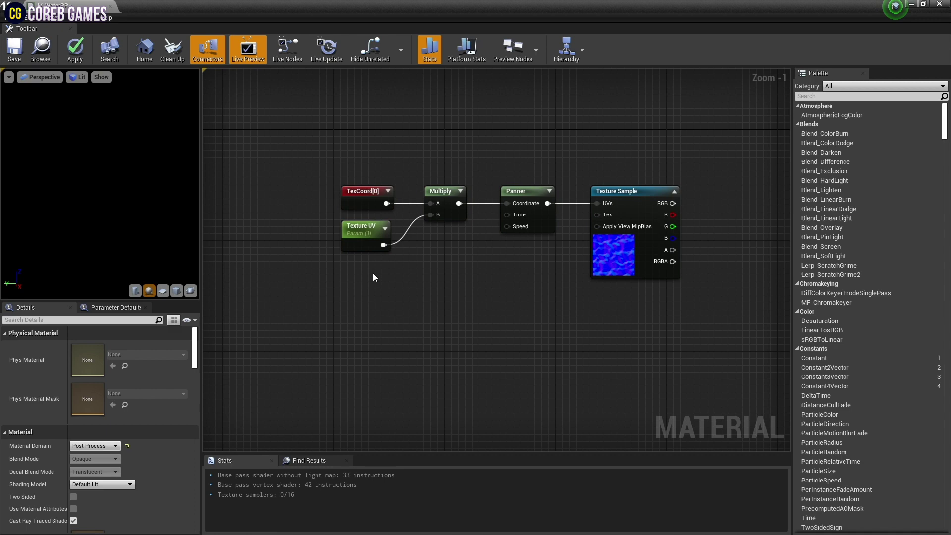
- Add two scalar parameters below Texture UV and name them Panner X and Panner Y
{"action": "right_click_drag", "start_coordinate": [373, 275], "coordinate": [432, 207]}
{"action": "left_click", "coordinate": [402, 212]}
{"action": "left_click", "coordinate": [404, 267]}
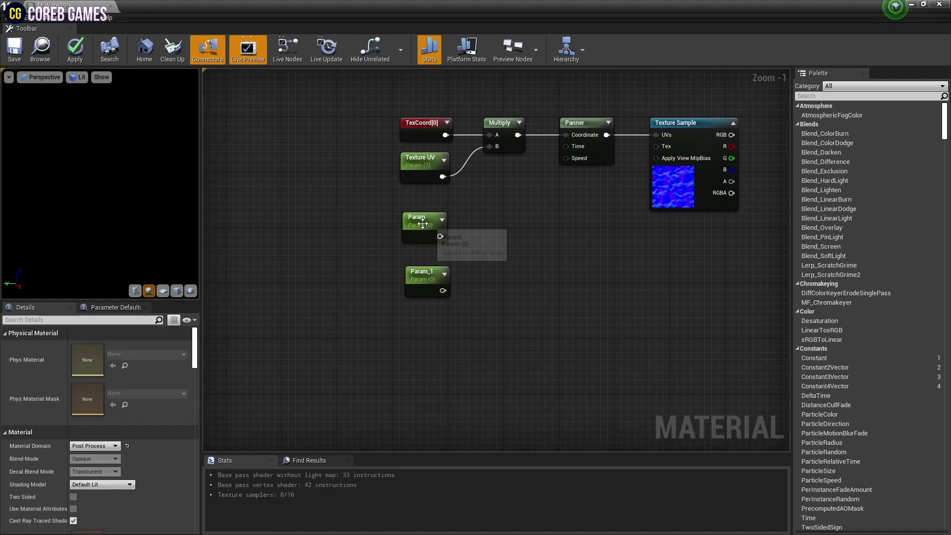
{"action": "left_click", "coordinate": [423, 224]}
{"action": "type", "text": "Panner X"}
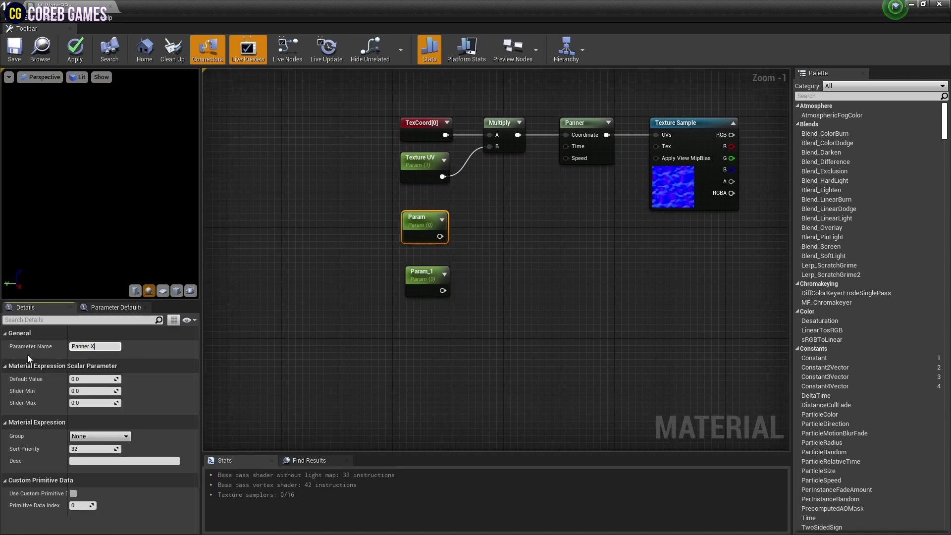
{"action": "key", "text": "Return"}
{"action": "left_click", "coordinate": [424, 275]}
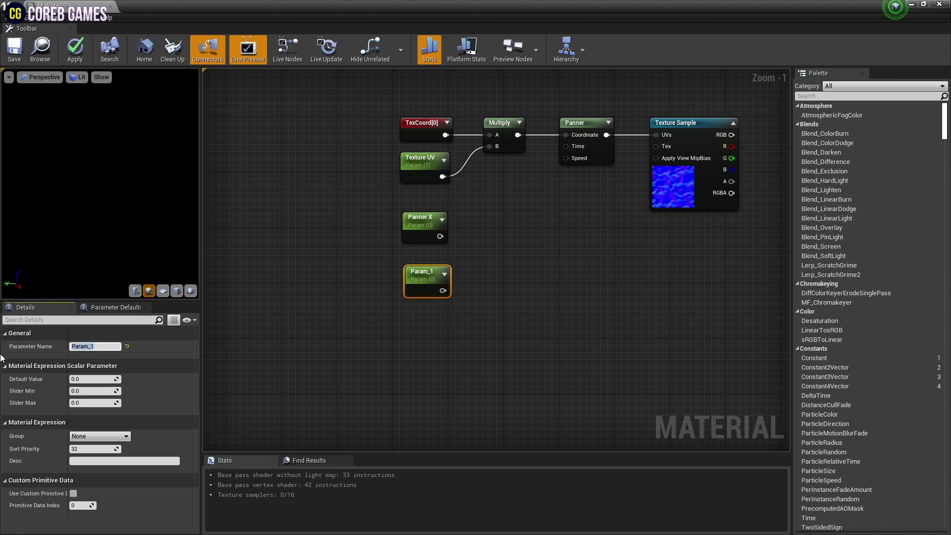
{"action": "type", "text": "Panner Y"}
{"action": "key", "text": "Return"}
- Add an AppendVector node combining Panner X and Panner Y, and connect its output to the Panner's Speed input
{"action": "right_click", "coordinate": [530, 214]}
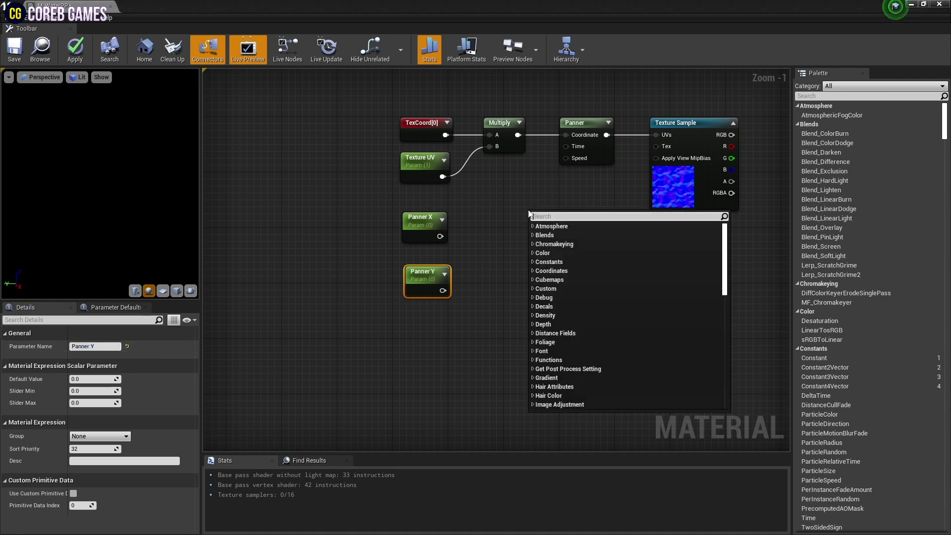
{"action": "type", "text": "app"}
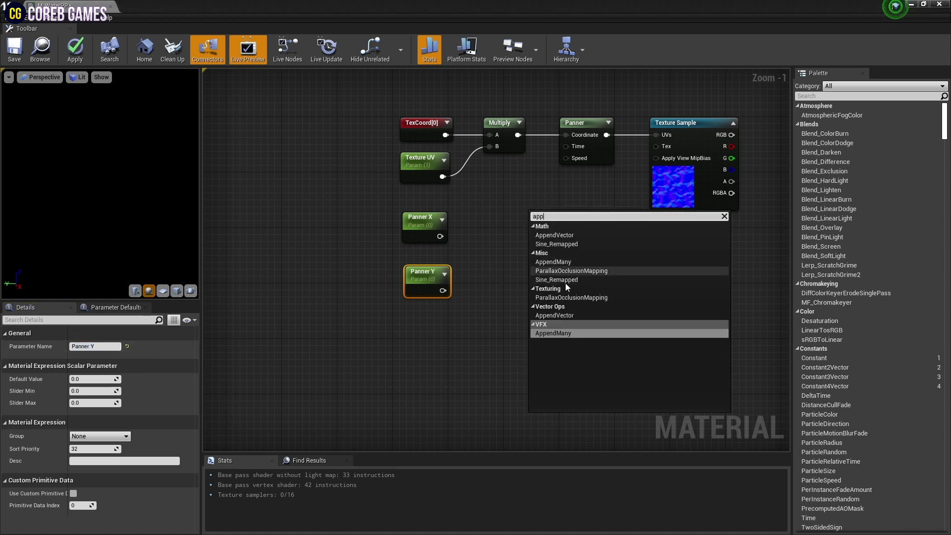
{"action": "left_click", "coordinate": [550, 235]}
{"action": "left_click_drag", "start_coordinate": [543, 228], "coordinate": [499, 237]}
{"action": "left_click_drag", "start_coordinate": [439, 237], "coordinate": [490, 239]}
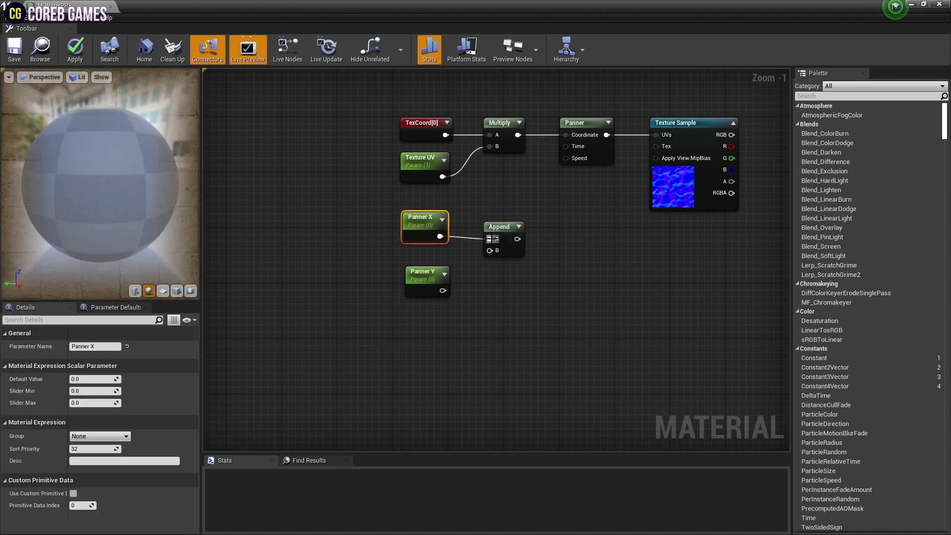
{"action": "left_click_drag", "start_coordinate": [443, 291], "coordinate": [566, 158]}
- Tidy the layout of the Panner X, Panner Y, Append and Texture Sample nodes
{"action": "left_click", "coordinate": [424, 272]}
{"action": "left_click_drag", "start_coordinate": [540, 297], "coordinate": [426, 223]}
{"action": "left_click_drag", "start_coordinate": [500, 230], "coordinate": [499, 217]}
{"action": "left_click", "coordinate": [585, 233]}
{"action": "scroll", "coordinate": [585, 233], "scroll_direction": "down", "scroll_amount": 2}
{"action": "right_click_drag", "start_coordinate": [584, 233], "coordinate": [497, 259]}
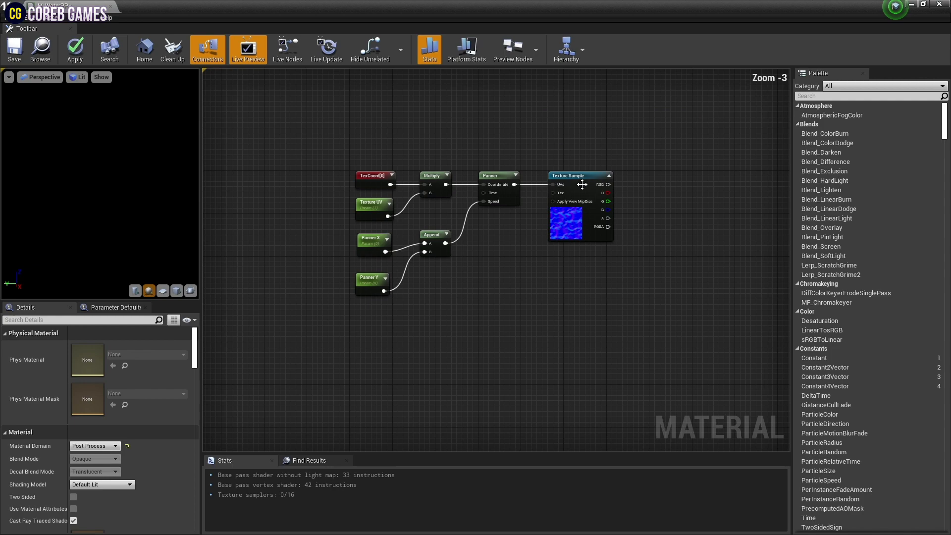
{"action": "left_click_drag", "start_coordinate": [581, 185], "coordinate": [572, 185]}
{"action": "left_click_drag", "start_coordinate": [310, 133], "coordinate": [523, 310]}
- Add an R G component mask next to the Texture Sample and connect the sample's RGB output to it
{"action": "right_click_drag", "start_coordinate": [601, 157], "coordinate": [494, 204]}
{"action": "right_click", "coordinate": [489, 190]}
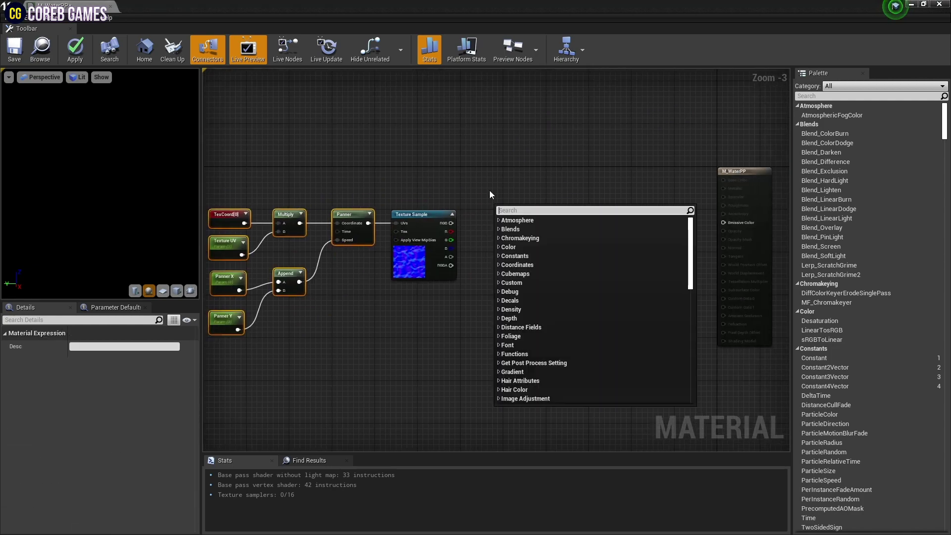
{"action": "type", "text": "mask"}
{"action": "key", "text": "Return"}
{"action": "scroll", "coordinate": [513, 207], "scroll_direction": "up", "scroll_amount": 3}
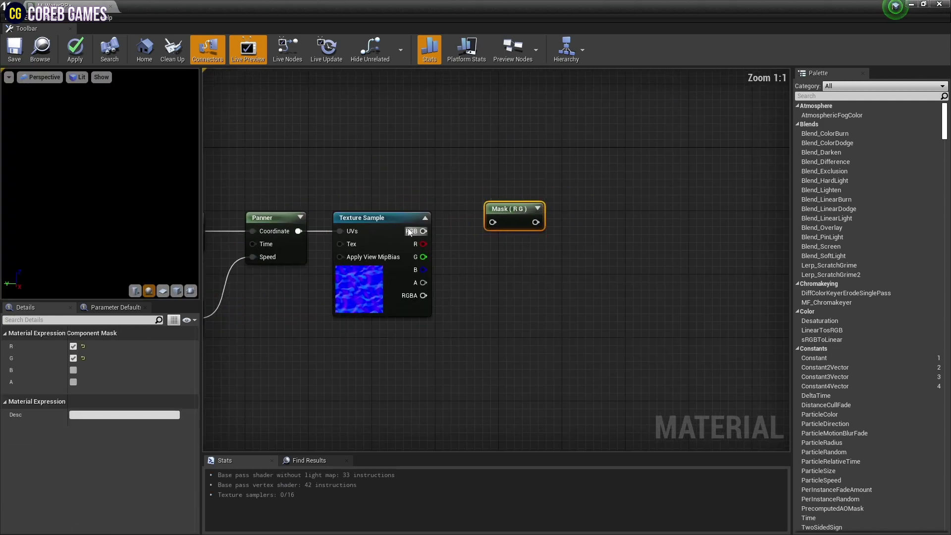
{"action": "left_click_drag", "start_coordinate": [492, 224], "coordinate": [492, 223]}
{"action": "left_click_drag", "start_coordinate": [503, 213], "coordinate": [461, 221]}
{"action": "left_click_drag", "start_coordinate": [493, 174], "coordinate": [349, 363]}
{"action": "left_click_drag", "start_coordinate": [465, 220], "coordinate": [457, 218]}
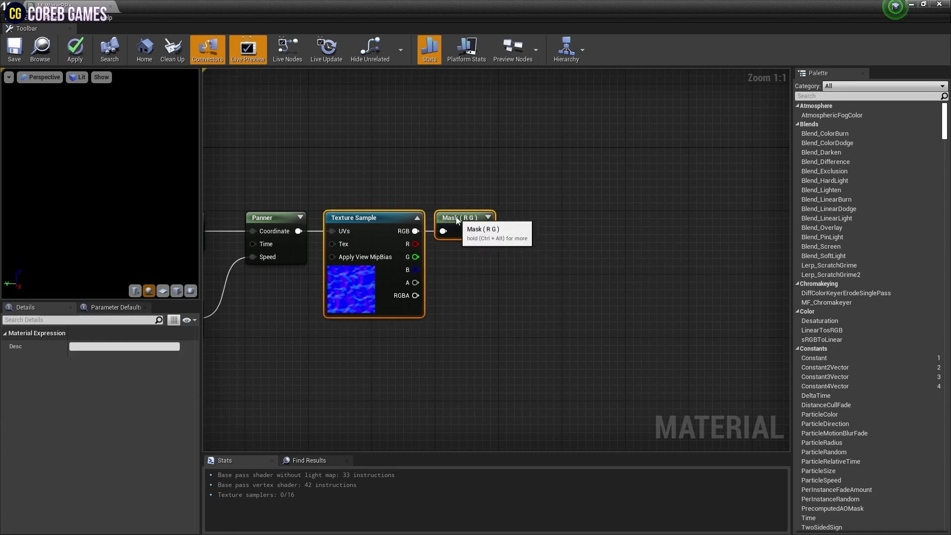
- Add a Multiply node after the Mask node and a scalar parameter named Intensity below the mask
{"action": "left_click", "coordinate": [584, 211]}
{"action": "right_click_drag", "start_coordinate": [584, 210], "coordinate": [481, 178]}
{"action": "left_click", "coordinate": [447, 186]}
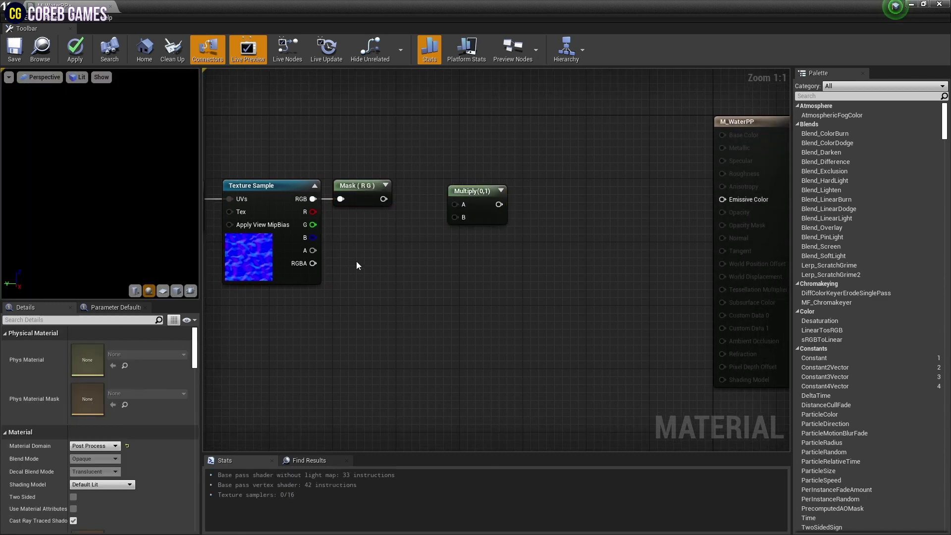
{"action": "left_click", "coordinate": [350, 251]}
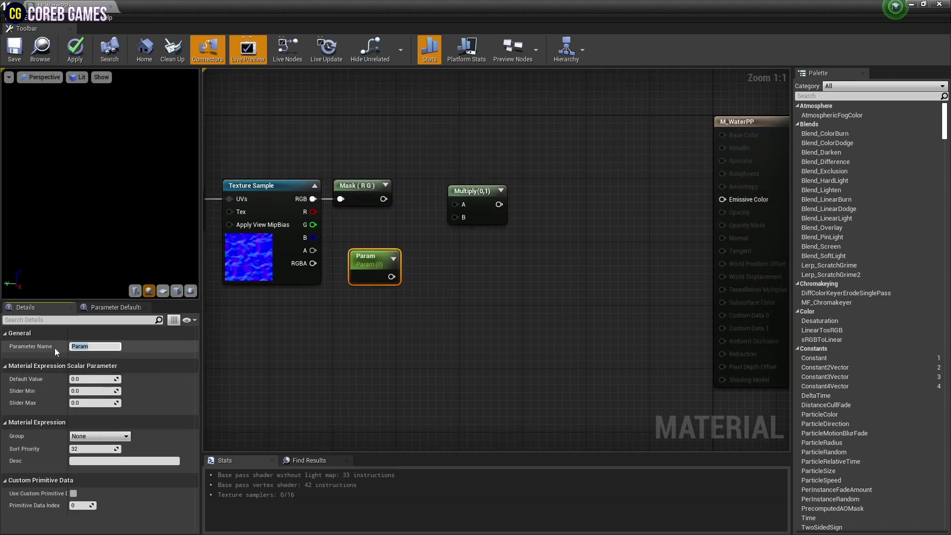
{"action": "type", "text": "Intensity"}
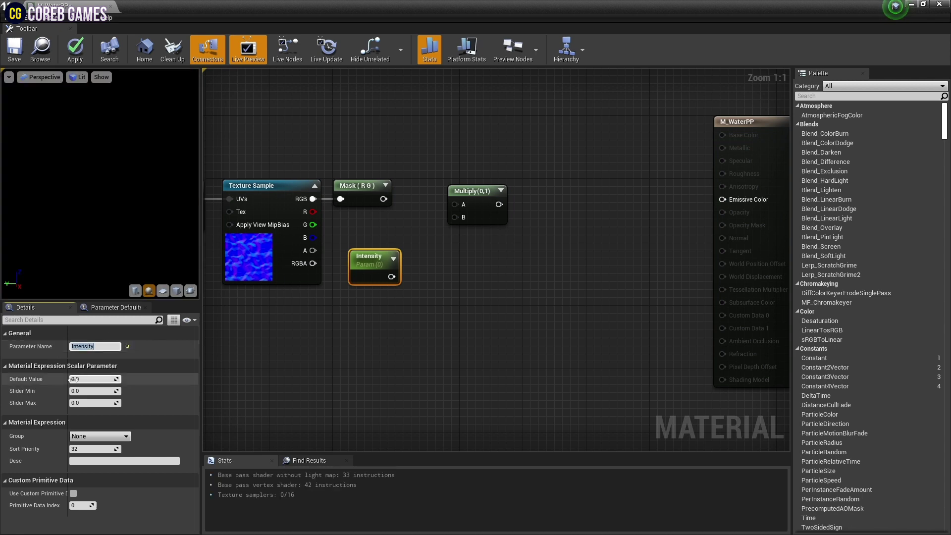
- Give Intensity a default of 1, connect the Mask to Multiply A and Intensity to B, and align the nodes
{"action": "left_click_drag", "start_coordinate": [391, 276], "coordinate": [455, 217]}
{"action": "left_click_drag", "start_coordinate": [384, 199], "coordinate": [455, 204]}
{"action": "left_click_drag", "start_coordinate": [469, 191], "coordinate": [455, 185]}
{"action": "left_click_drag", "start_coordinate": [376, 256], "coordinate": [369, 241]}
{"action": "left_click_drag", "start_coordinate": [454, 187], "coordinate": [440, 186]}
- Add a Power node fed by Multiply as Base and a new scalar parameter named Power as Exp
{"action": "right_click", "coordinate": [503, 185]}
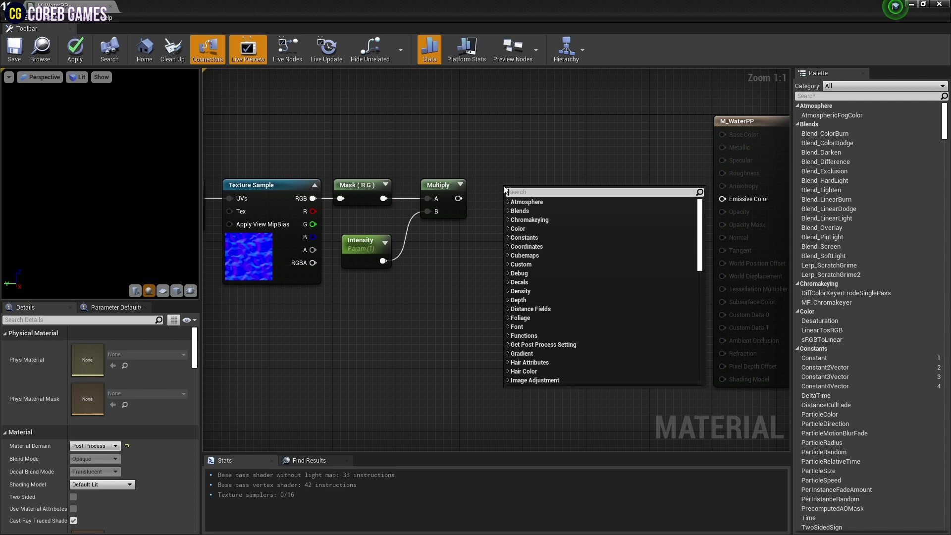
{"action": "type", "text": "pow"}
{"action": "key", "text": "Return"}
{"action": "left_click", "coordinate": [440, 250]}
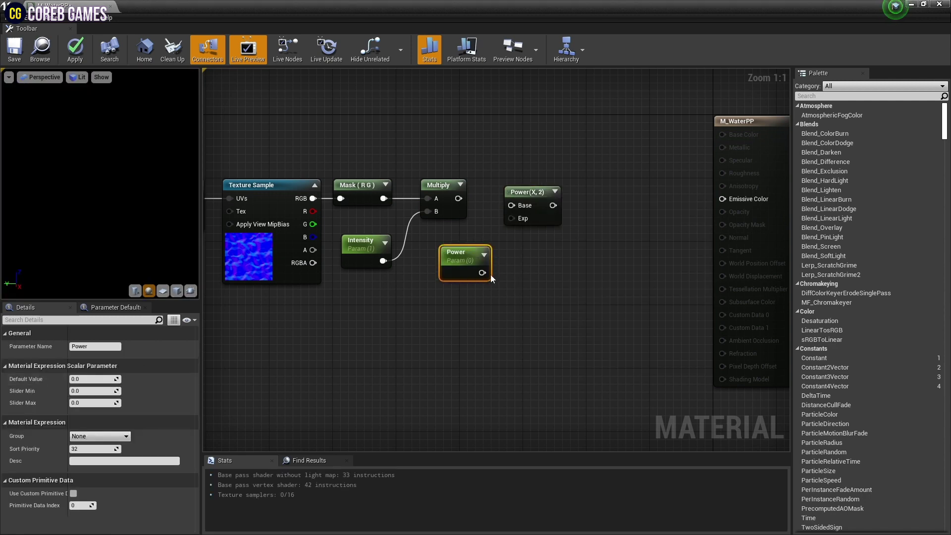
{"action": "left_click_drag", "start_coordinate": [515, 218], "coordinate": [510, 219]}
{"action": "left_click_drag", "start_coordinate": [477, 249], "coordinate": [464, 245]}
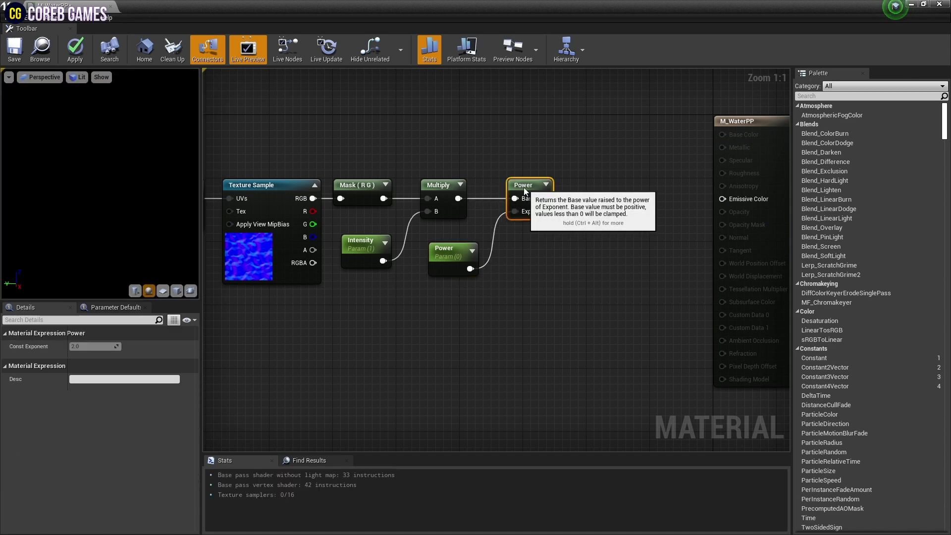
- Add a TextureCoordinate node above the Power node and an Add node beside it
{"action": "left_click", "coordinate": [573, 206]}
{"action": "scroll", "coordinate": [671, 217], "scroll_direction": "down", "scroll_amount": 2}
{"action": "right_click", "coordinate": [490, 193]}
{"action": "type", "text": "texco"}
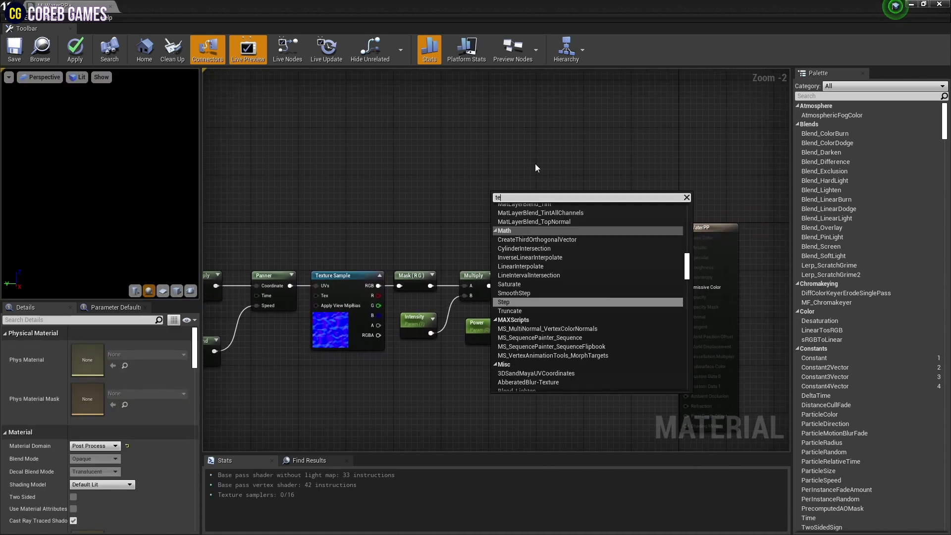
{"action": "key", "text": "Return"}
{"action": "left_click_drag", "start_coordinate": [514, 201], "coordinate": [530, 233]}
{"action": "key", "text": "a"}
{"action": "left_click", "coordinate": [587, 245]}
- Connect TexCoord to input A and the Power node's output to input B of the Add node
{"action": "right_click_drag", "start_coordinate": [614, 193], "coordinate": [523, 174]}
{"action": "scroll", "coordinate": [523, 175], "scroll_direction": "up", "scroll_amount": 2}
{"action": "left_click", "coordinate": [476, 231]}
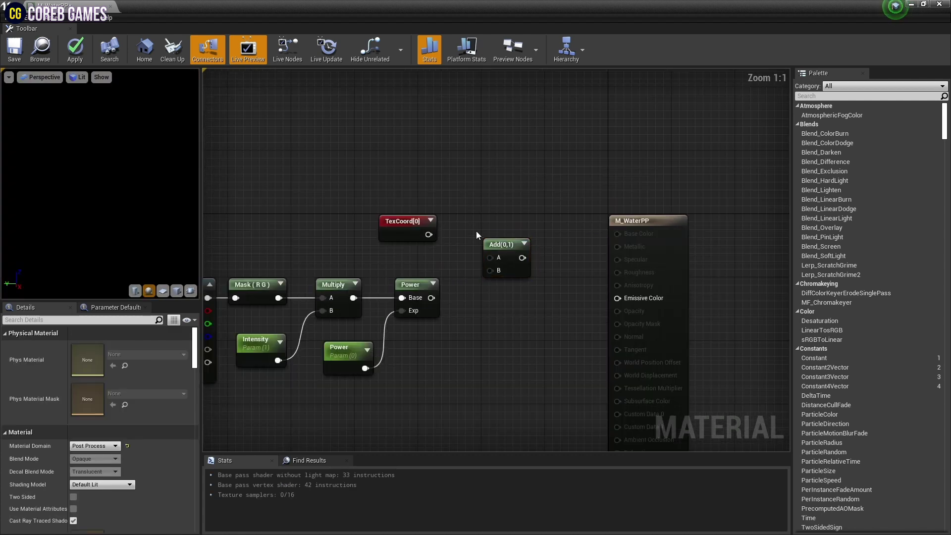
{"action": "left_click_drag", "start_coordinate": [431, 239], "coordinate": [490, 258]}
{"action": "left_click", "coordinate": [403, 228]}
- Move the whole distortion node chain away from the M_WaterPP result node to make room
{"action": "scroll", "coordinate": [446, 268], "scroll_direction": "down", "scroll_amount": 7}
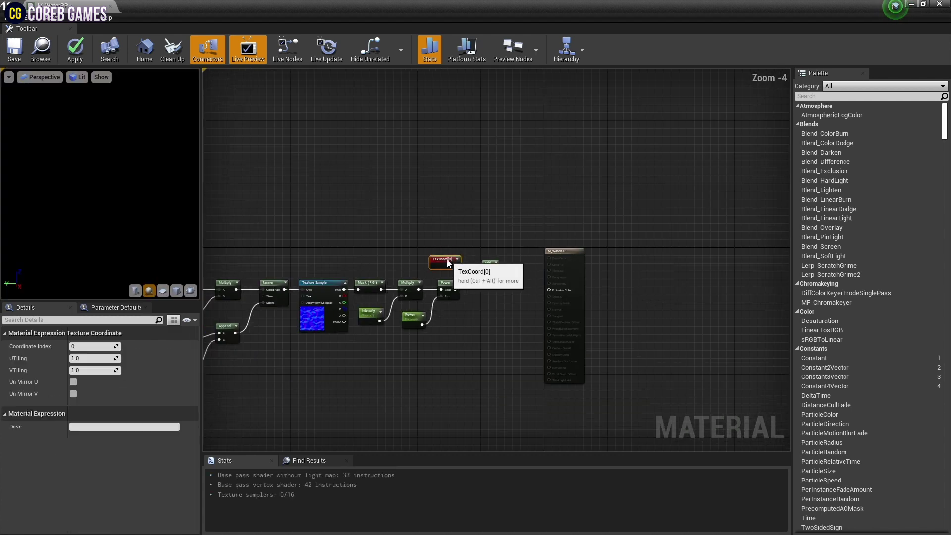
{"action": "key", "text": "ctrl+a"}
{"action": "left_click_drag", "start_coordinate": [539, 243], "coordinate": [484, 243]}
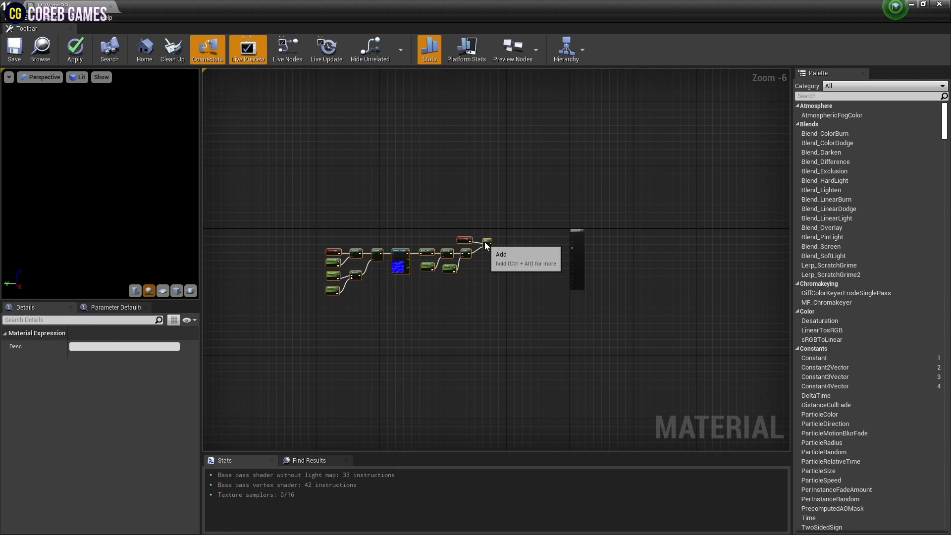
{"action": "left_click", "coordinate": [540, 241]}
- Add a SceneTexture node after the Add node and set its Scene Texture Id to PostProcessInput0
{"action": "scroll", "coordinate": [541, 242], "scroll_direction": "up", "scroll_amount": 6}
{"action": "right_click", "coordinate": [427, 234]}
{"action": "type", "text": "ce"}
{"action": "key", "text": "BackSpace"}
{"action": "key", "text": "BackSpace"}
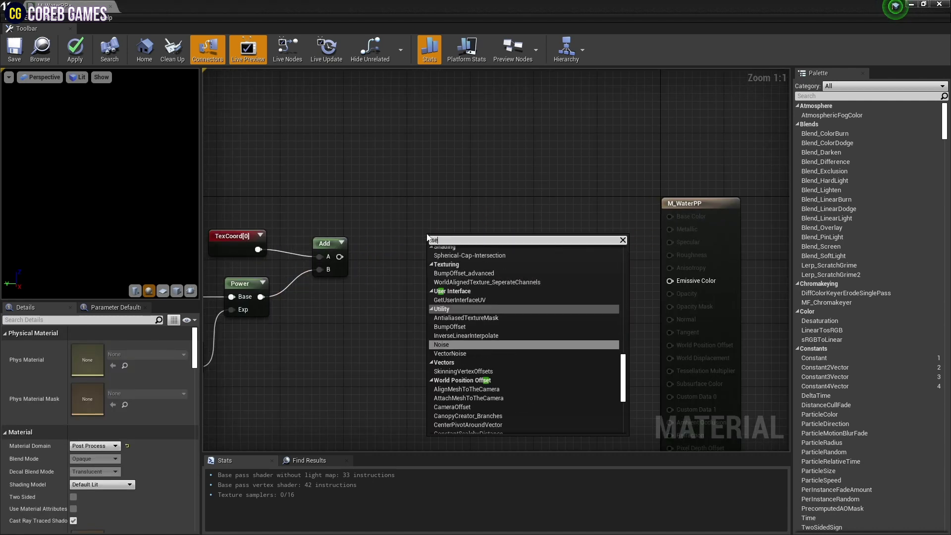
{"action": "type", "text": "scenete"}
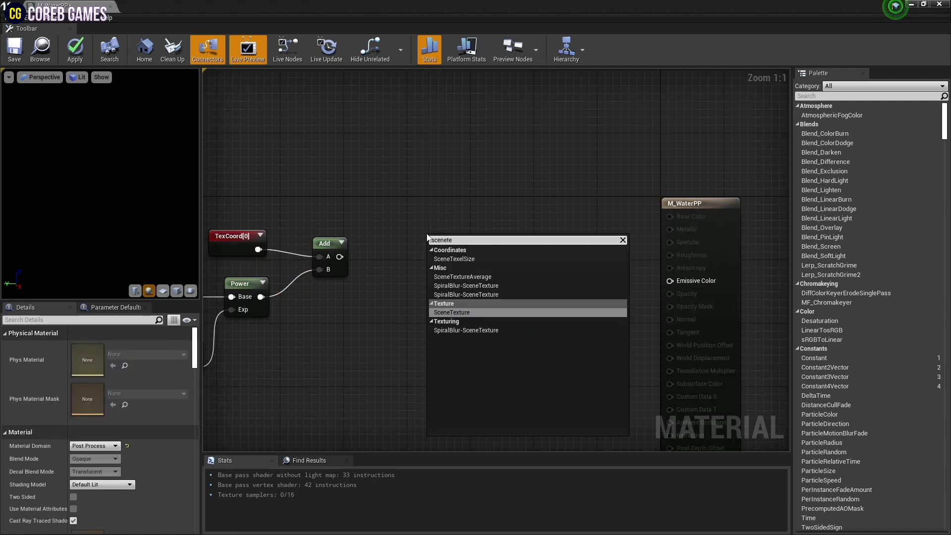
{"action": "key", "text": "Return"}
{"action": "left_click", "coordinate": [115, 346]}
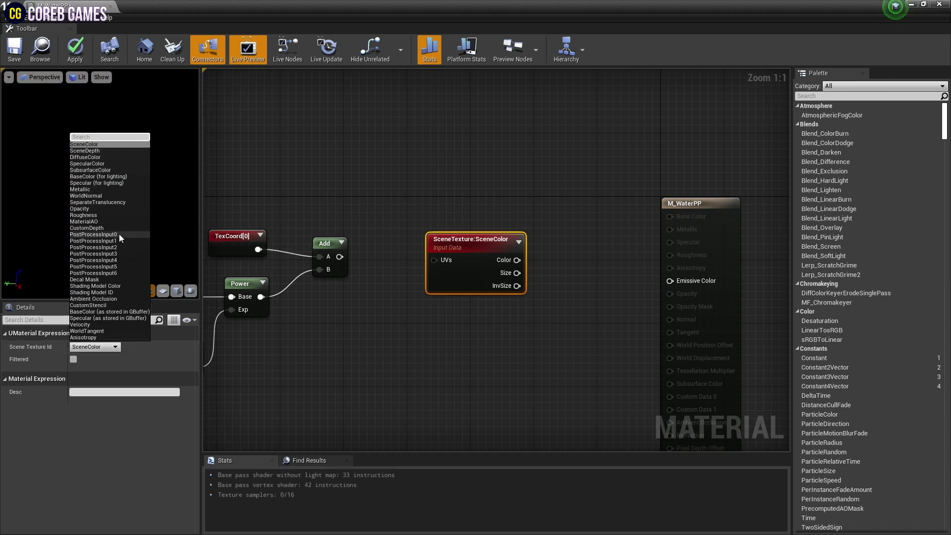
{"action": "left_click", "coordinate": [94, 234]}
- Connect the Add output to the SceneTexture's UVs input and bring the SceneTexture node closer
{"action": "left_click_drag", "start_coordinate": [339, 256], "coordinate": [415, 255]}
{"action": "left_click_drag", "start_coordinate": [476, 238], "coordinate": [444, 238]}
{"action": "left_click", "coordinate": [501, 202]}
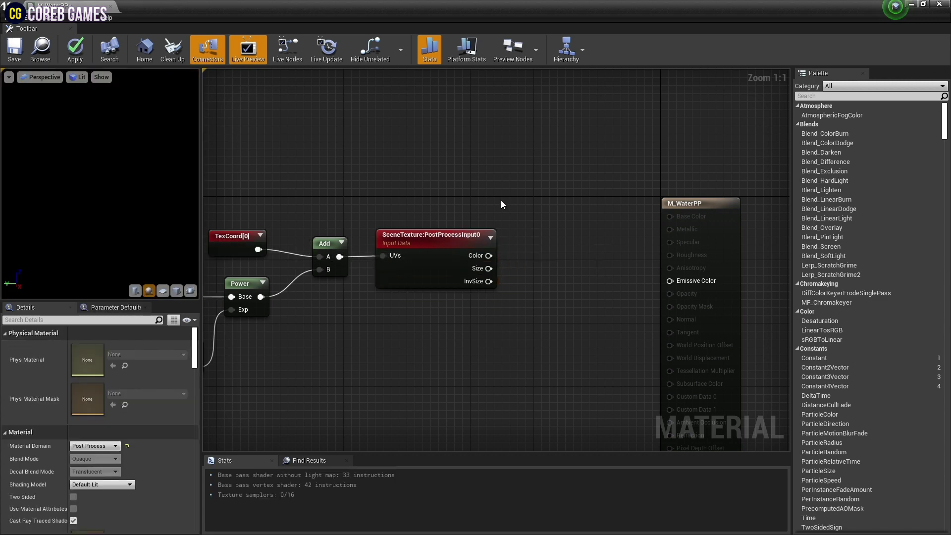
- Add a component mask after the SceneTexture, duplicate it, and move the M_WaterPP node farther away
{"action": "right_click", "coordinate": [538, 194]}
{"action": "type", "text": "comp"}
{"action": "key", "text": "Return"}
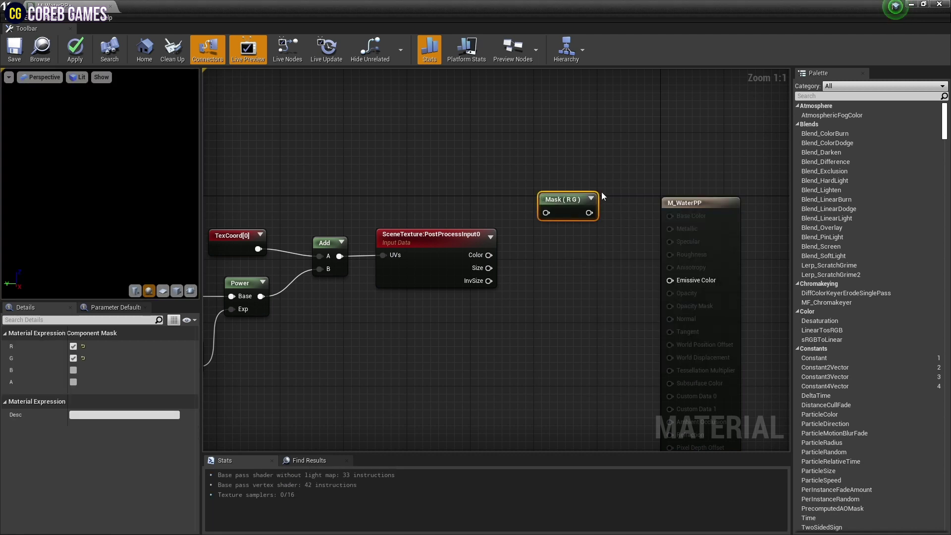
{"action": "left_click_drag", "start_coordinate": [577, 200], "coordinate": [573, 211]}
{"action": "key", "text": "ctrl+w"}
{"action": "right_click_drag", "start_coordinate": [657, 229], "coordinate": [522, 208]}
{"action": "left_click_drag", "start_coordinate": [563, 184], "coordinate": [650, 134]}
- Set the upper mask to R and the lower mask to R G B, and feed both from the SceneTexture's Color output
{"action": "left_click", "coordinate": [426, 196]}
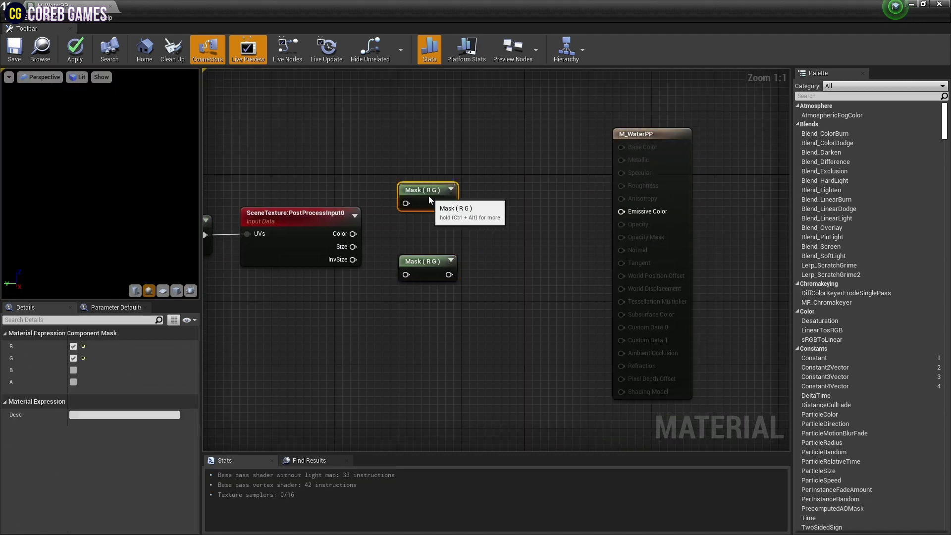
{"action": "left_click", "coordinate": [74, 359]}
{"action": "left_click", "coordinate": [444, 268]}
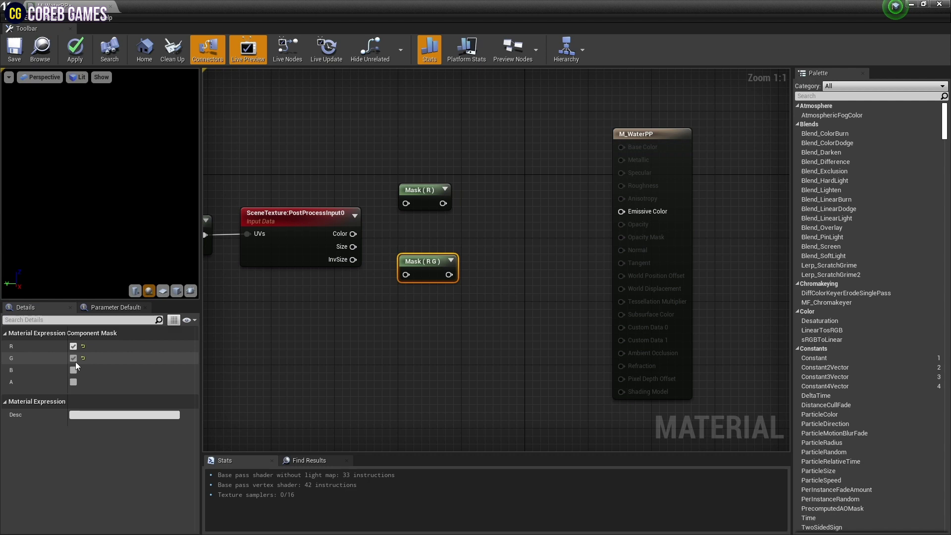
{"action": "left_click", "coordinate": [74, 370]}
{"action": "left_click_drag", "start_coordinate": [433, 267], "coordinate": [432, 275]}
{"action": "left_click_drag", "start_coordinate": [353, 234], "coordinate": [406, 282]}
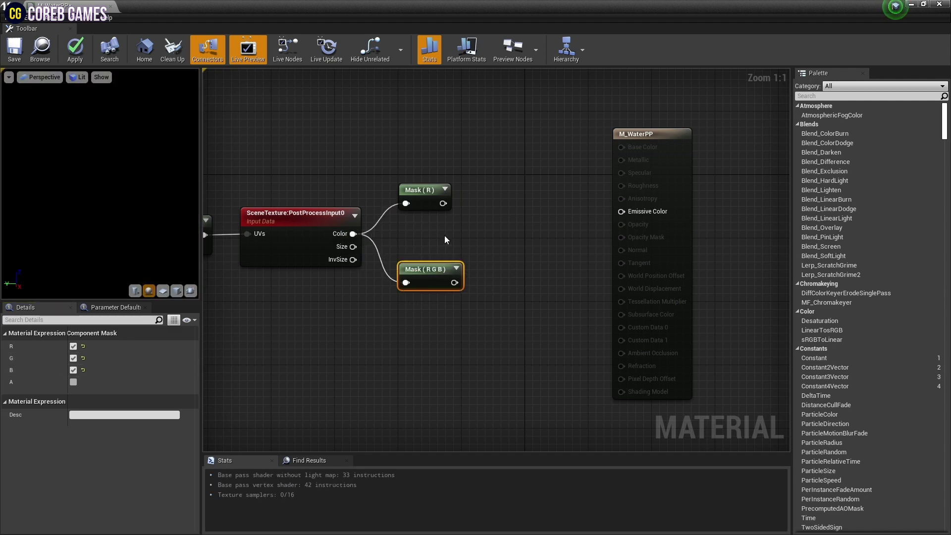
- Add a static switch parameter named Single Color after the two masks
{"action": "right_click", "coordinate": [488, 219]}
{"action": "type", "text": "st"}
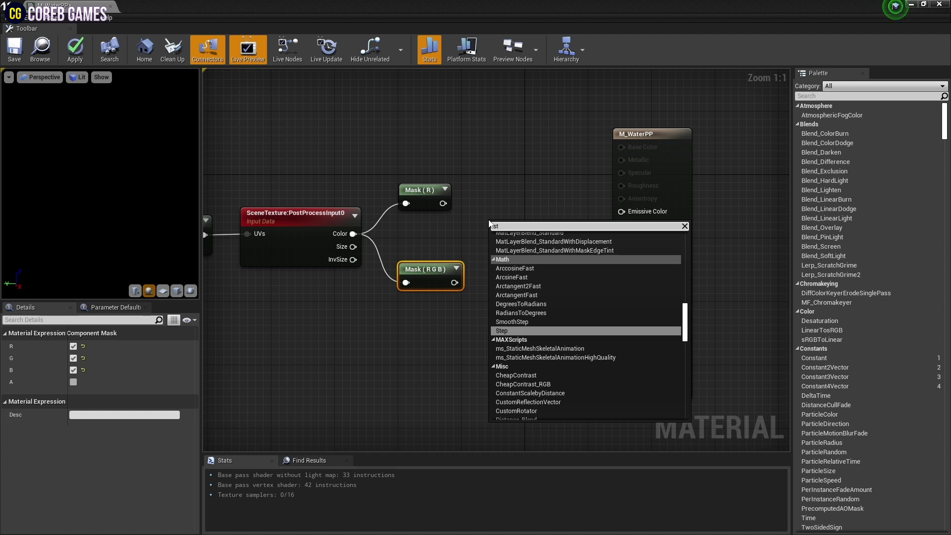
{"action": "key", "text": "BackSpace"}
{"action": "type", "text": "witch"}
{"action": "left_click", "coordinate": [526, 290]}
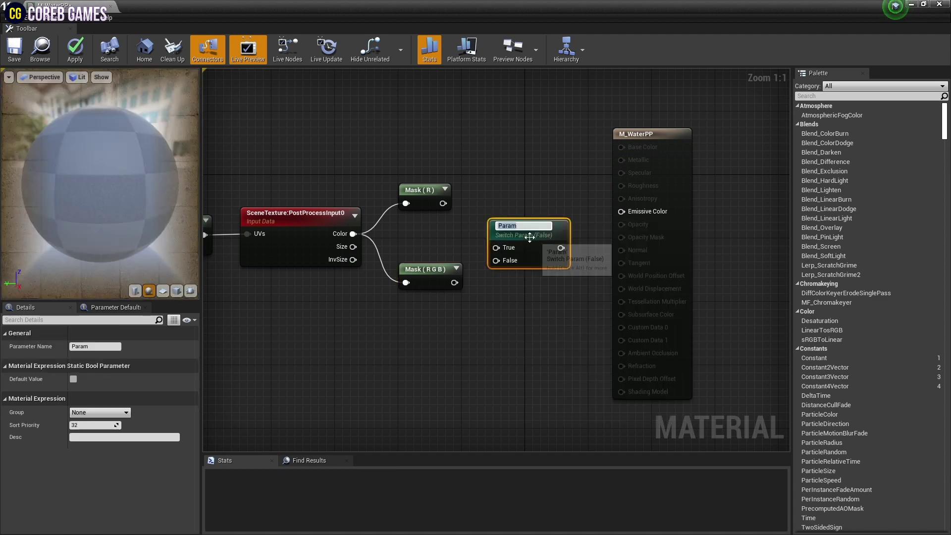
{"action": "type", "text": "Single"}
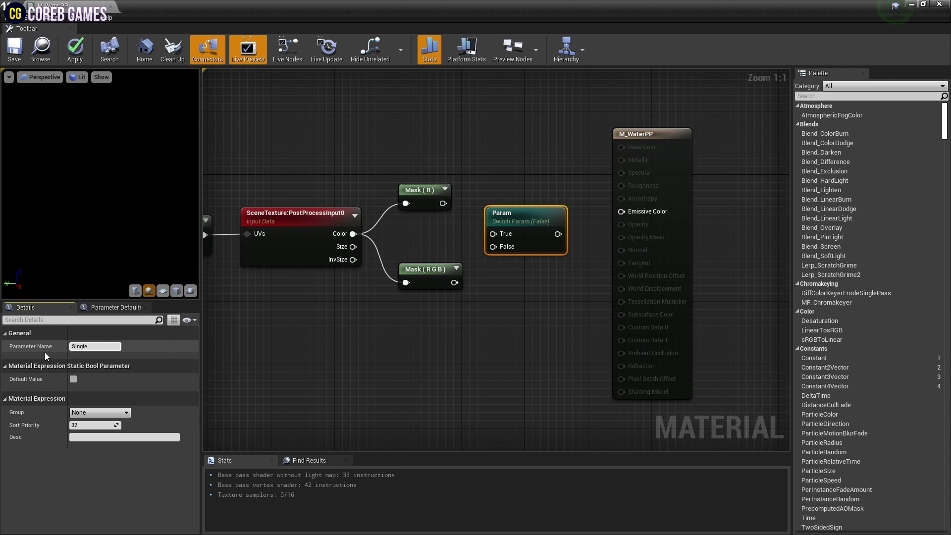
{"action": "type", "text": " Color"}
{"action": "key", "text": "Return"}
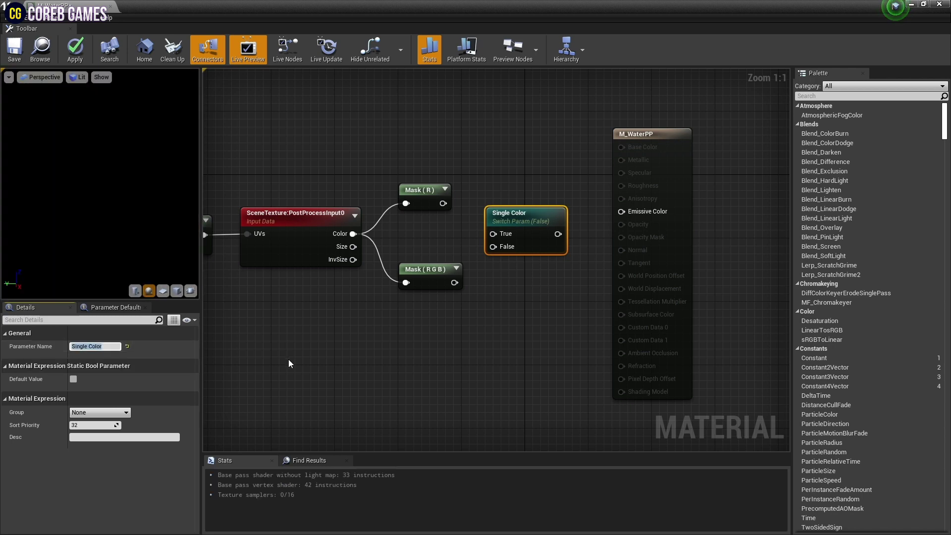
- Connect Mask (R) to True and Mask (R G B) to False of Single Color, and its output to Emissive Color
{"action": "left_click_drag", "start_coordinate": [490, 235], "coordinate": [493, 234]}
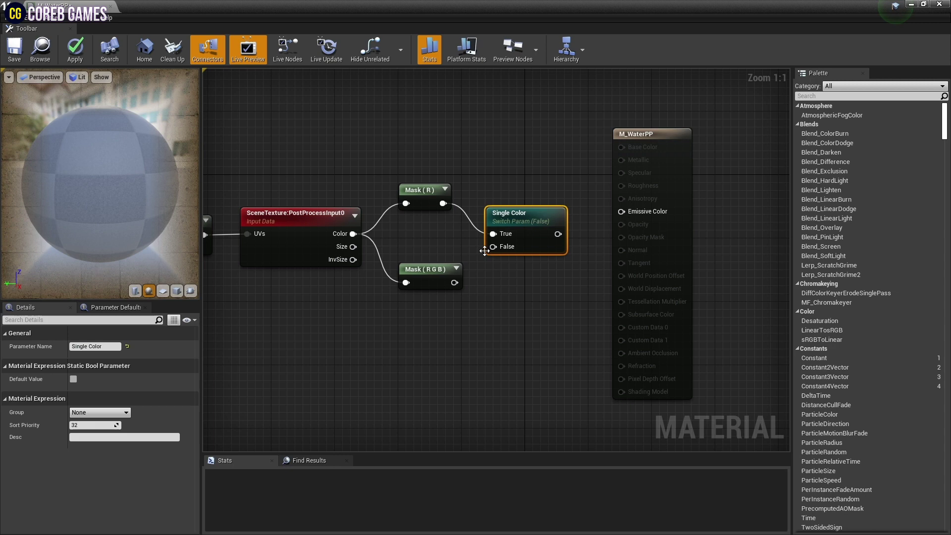
{"action": "left_click_drag", "start_coordinate": [454, 283], "coordinate": [454, 289]}
{"action": "left_click_drag", "start_coordinate": [500, 248], "coordinate": [499, 248]}
{"action": "left_click", "coordinate": [427, 273]}
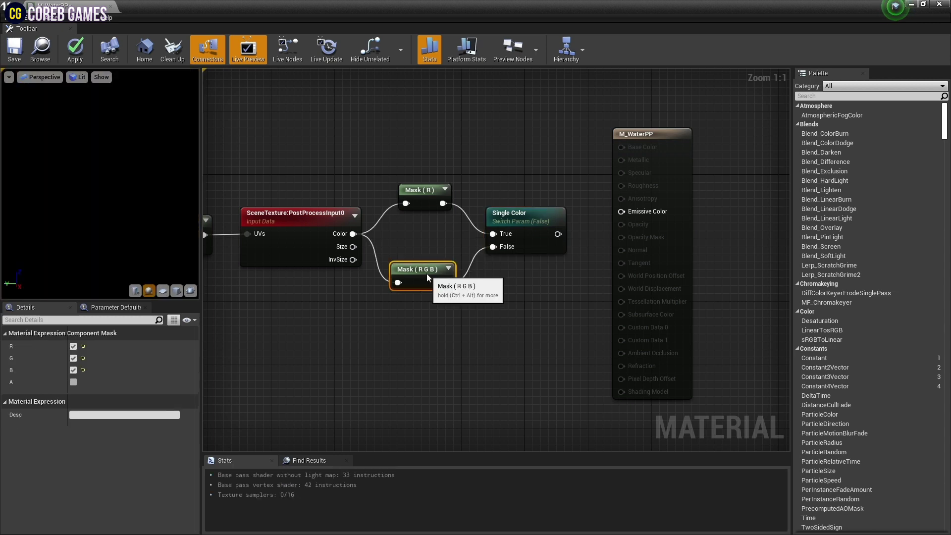
{"action": "left_click_drag", "start_coordinate": [557, 233], "coordinate": [622, 212]}
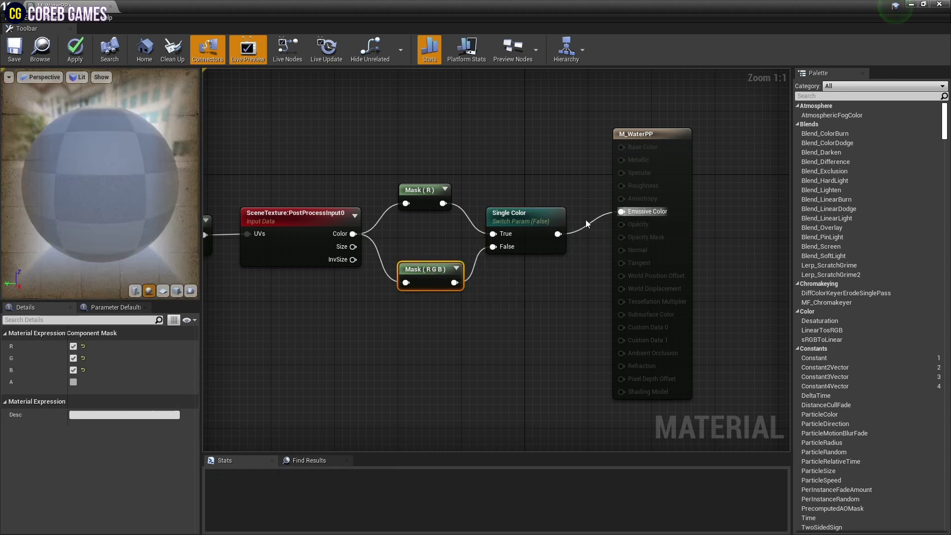
{"action": "left_click", "coordinate": [543, 222]}
- Set the default value of the Power scalar parameter to 2
{"action": "right_click_drag", "start_coordinate": [411, 303], "coordinate": [635, 281]}
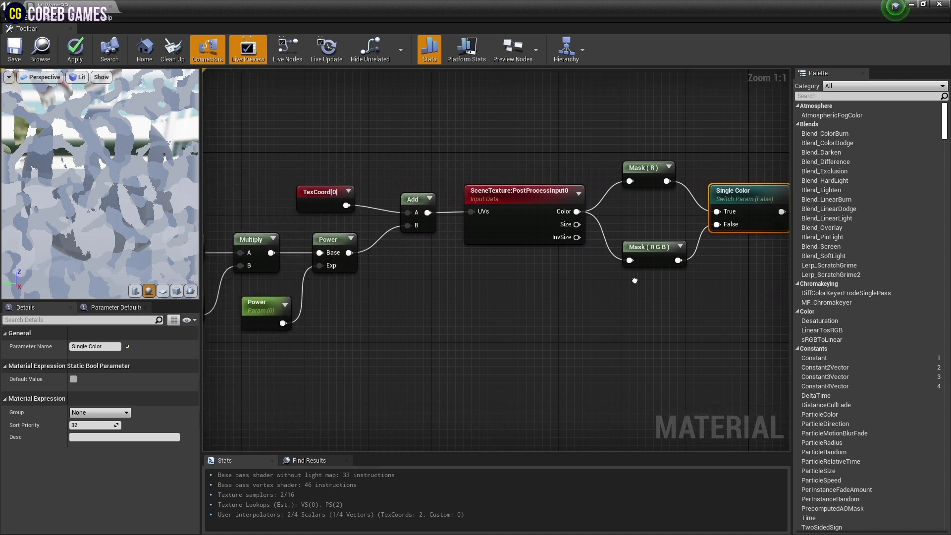
{"action": "left_click", "coordinate": [253, 319]}
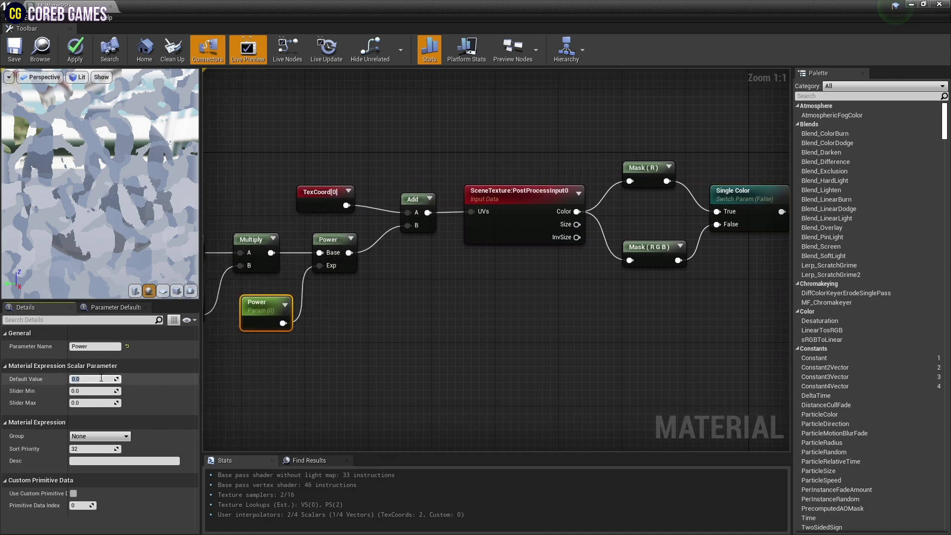
{"action": "type", "text": "2"}
{"action": "key", "text": "Return"}
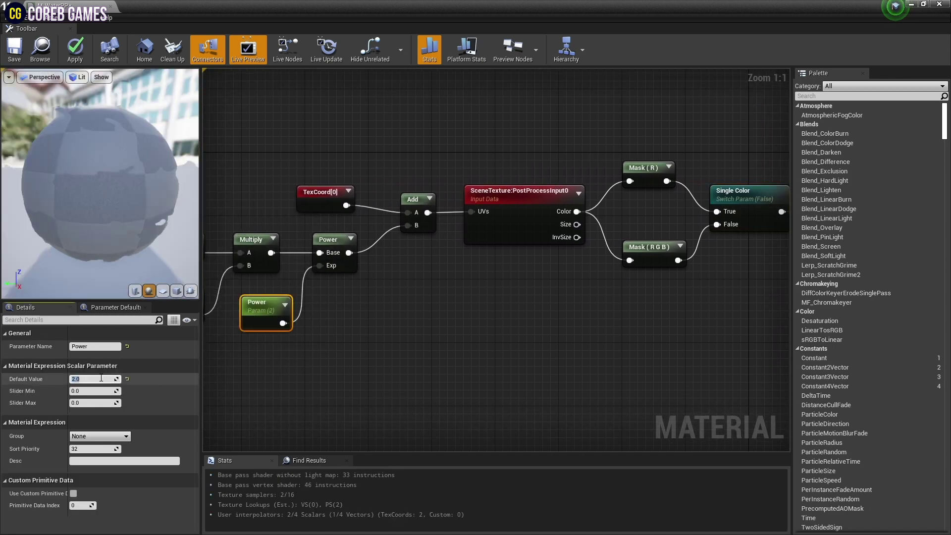
- Enable the Single Color switch's default value and orbit the preview to check the effect
{"action": "right_click_drag", "start_coordinate": [551, 319], "coordinate": [460, 322]}
{"action": "left_click", "coordinate": [642, 198]}
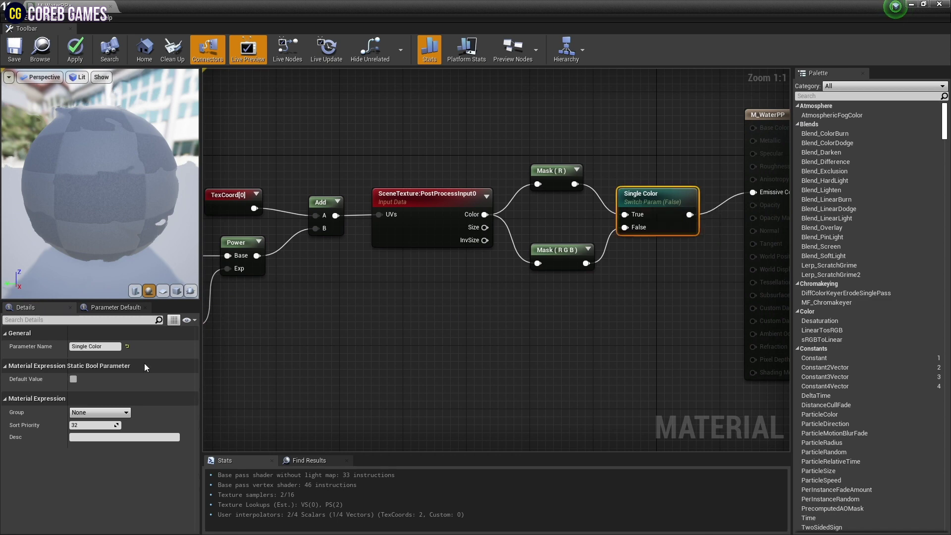
{"action": "left_click", "coordinate": [72, 380]}
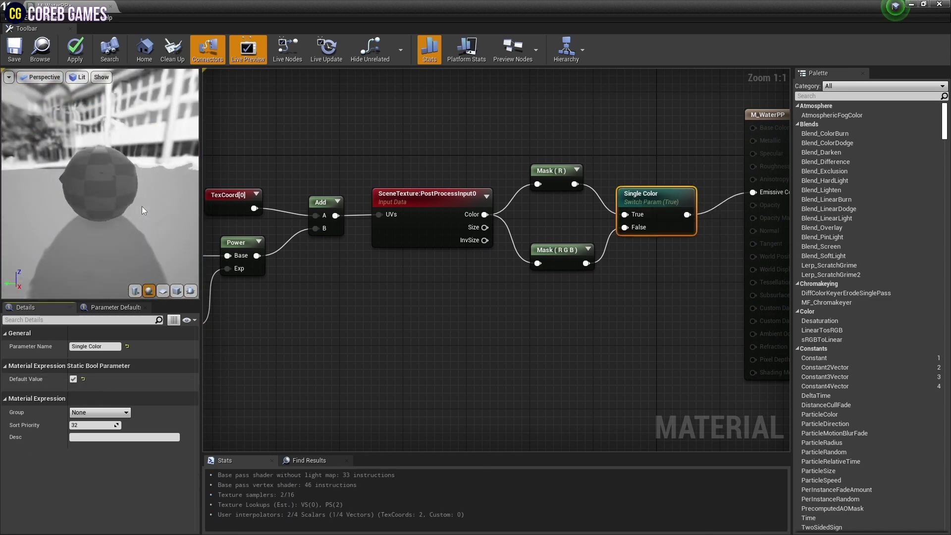
{"action": "left_click_drag", "start_coordinate": [142, 206], "coordinate": [191, 194]}
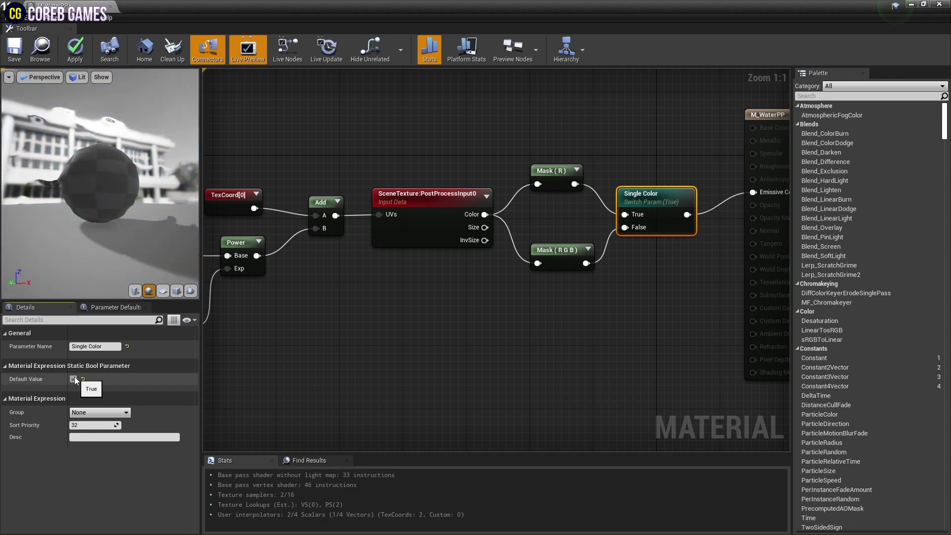
- Move the M_WaterPP and Single Color nodes farther from the masks to make space
{"action": "right_click_drag", "start_coordinate": [583, 278], "coordinate": [368, 325]}
{"action": "left_click_drag", "start_coordinate": [550, 208], "coordinate": [693, 209]}
{"action": "left_click_drag", "start_coordinate": [454, 248], "coordinate": [566, 248]}
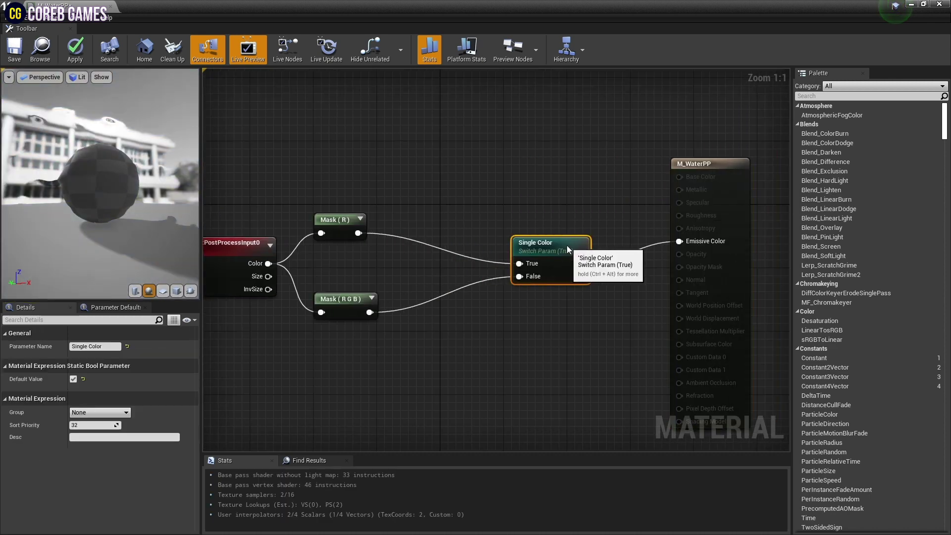
- Add a three-component constant above the masks, convert it to a vector parameter, and name it Color
{"action": "right_click_drag", "start_coordinate": [329, 112], "coordinate": [459, 208]}
{"action": "key", "text": "3"}
{"action": "left_click", "coordinate": [441, 130]}
{"action": "right_click", "coordinate": [469, 135]}
{"action": "left_click", "coordinate": [526, 178]}
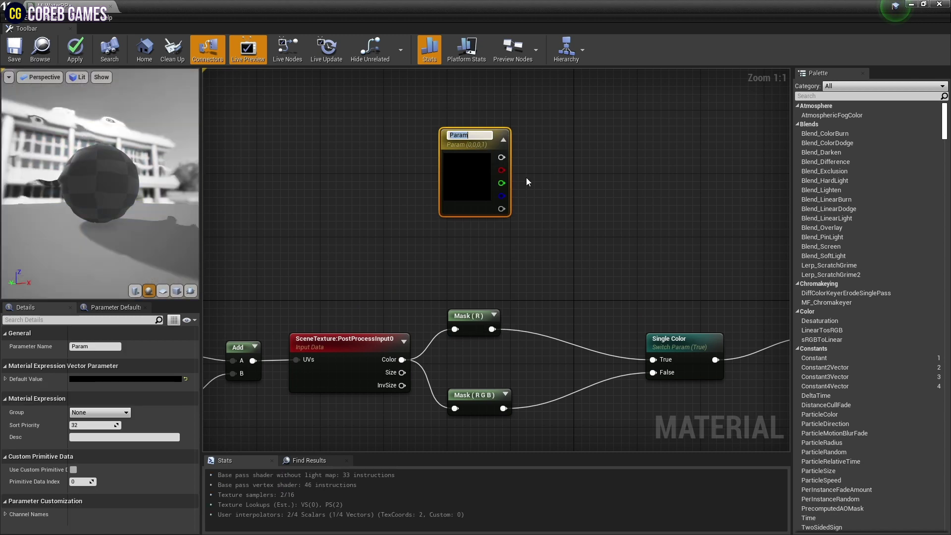
{"action": "type", "text": "Color"}
{"action": "key", "text": "Return"}
- Set the Color parameter's default to light cyan, about R 0.136, G 0.839, B 1.0
{"action": "left_click", "coordinate": [167, 379]}
{"action": "left_click_drag", "start_coordinate": [300, 272], "coordinate": [415, 148]}
{"action": "left_click", "coordinate": [477, 240]}
{"action": "left_click", "coordinate": [420, 179]}
{"action": "left_click", "coordinate": [478, 240]}
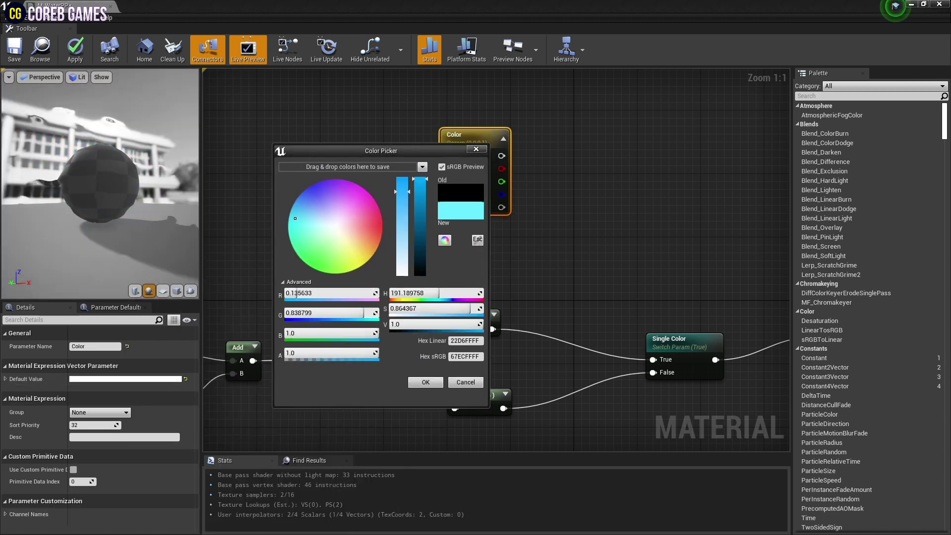
{"action": "left_click", "coordinate": [296, 219]}
{"action": "left_click", "coordinate": [425, 382]}
- Add a Multiply node combining Color and Mask (R), and connect its output to Single Color's True input
{"action": "left_click", "coordinate": [539, 234]}
{"action": "key", "text": "m"}
{"action": "left_click", "coordinate": [567, 203]}
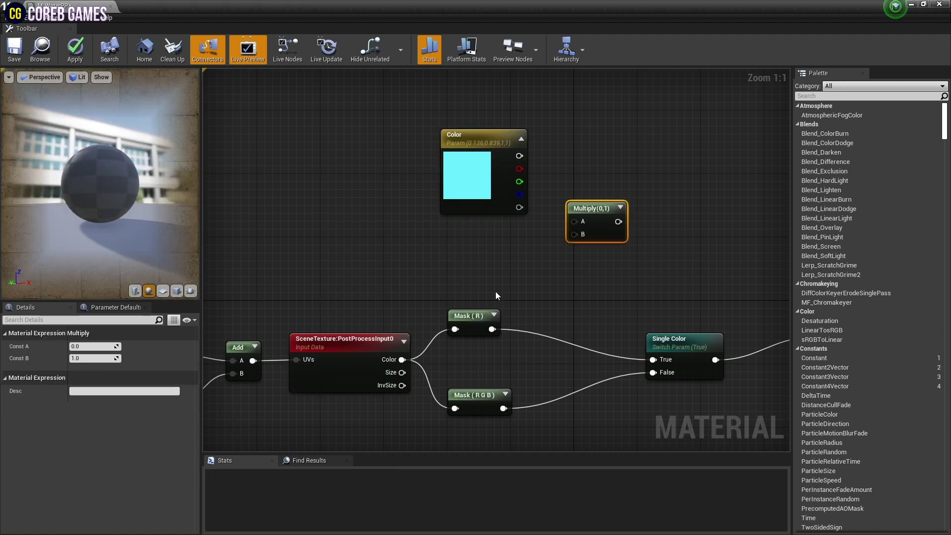
{"action": "left_click_drag", "start_coordinate": [492, 329], "coordinate": [574, 234]}
{"action": "left_click_drag", "start_coordinate": [498, 173], "coordinate": [653, 359]}
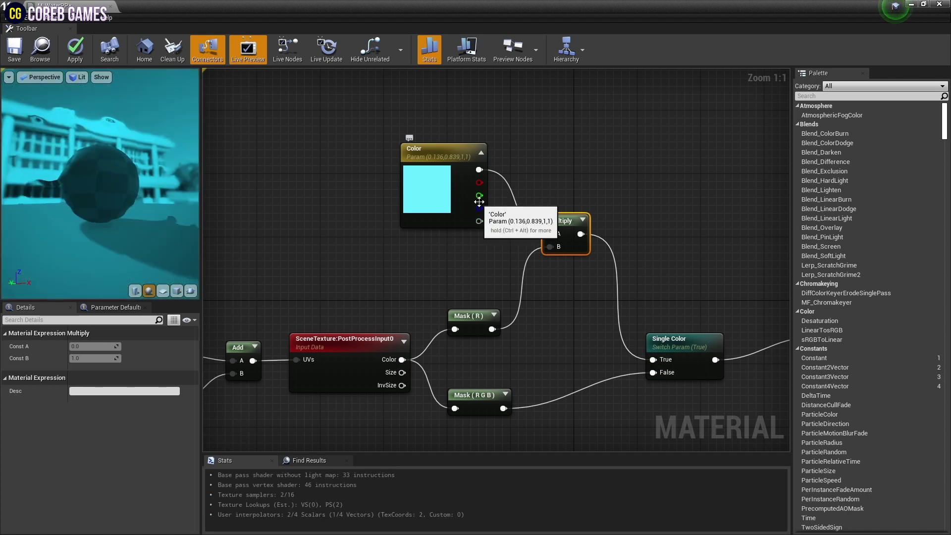
- Save the M_WaterPP material and return to the level editor
{"action": "right_click_drag", "start_coordinate": [634, 194], "coordinate": [515, 179]}
{"action": "left_click", "coordinate": [13, 56]}
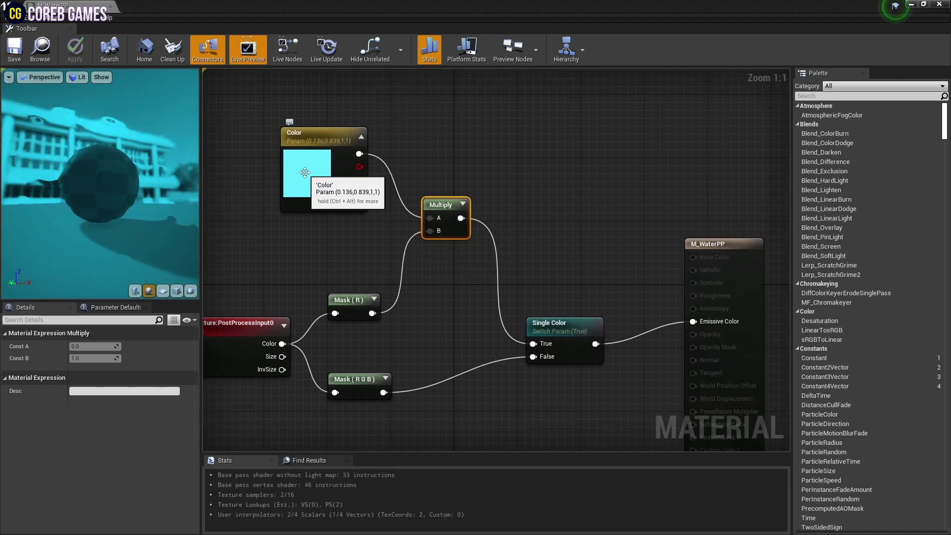
{"action": "left_click", "coordinate": [110, 7]}
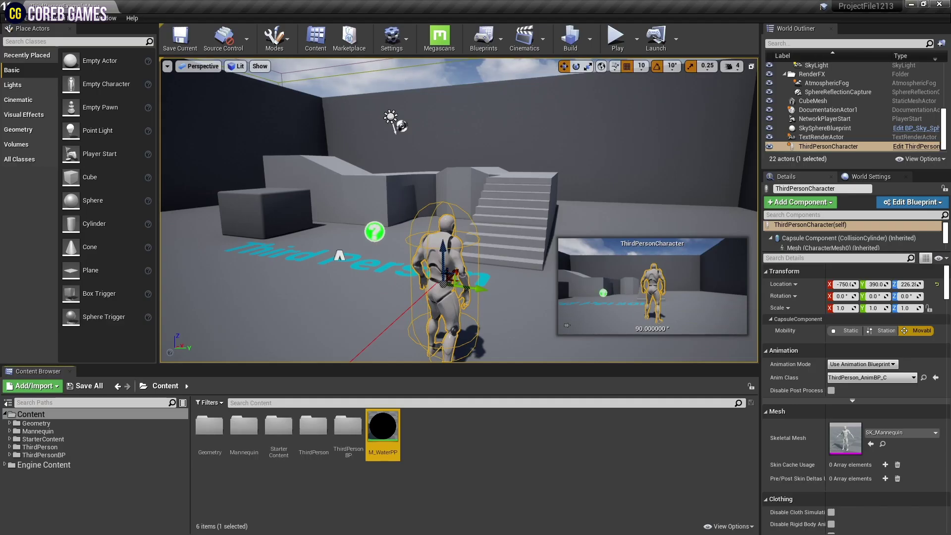
- Open the ThirdPersonCharacter blueprint for editing and add a PostProcess component to it
{"action": "left_click", "coordinate": [900, 154]}
{"action": "left_click", "coordinate": [172, 62]}
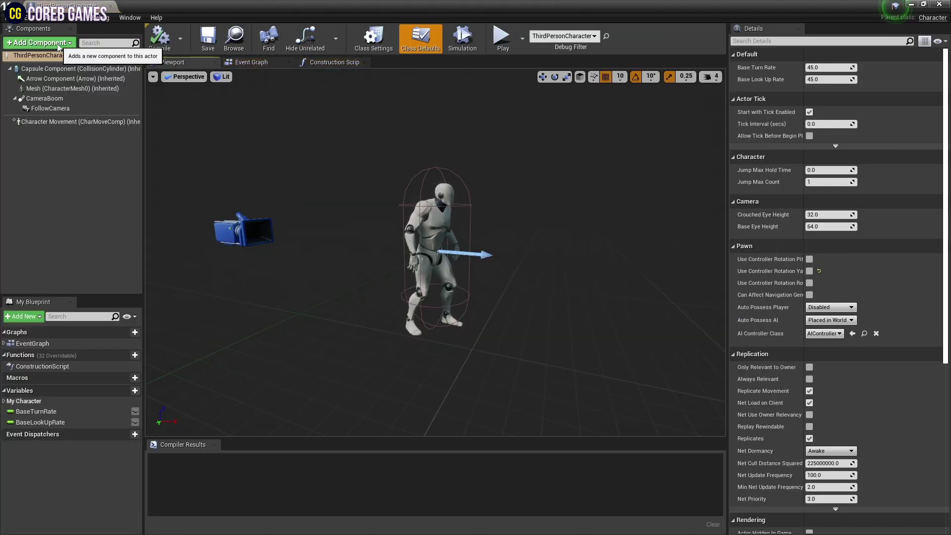
{"action": "left_click", "coordinate": [39, 43]}
{"action": "type", "text": "pos"}
{"action": "left_click", "coordinate": [36, 81]}
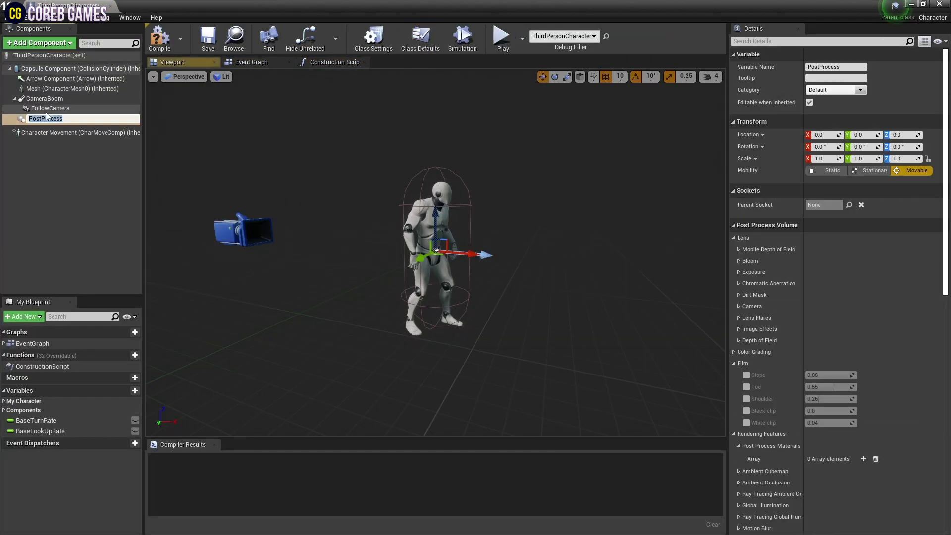
- Add one element to the PostProcess component's Post Process Materials array and set its type to Asset reference
{"action": "scroll", "coordinate": [818, 332], "scroll_direction": "down", "scroll_amount": 3}
{"action": "left_click", "coordinate": [733, 316]}
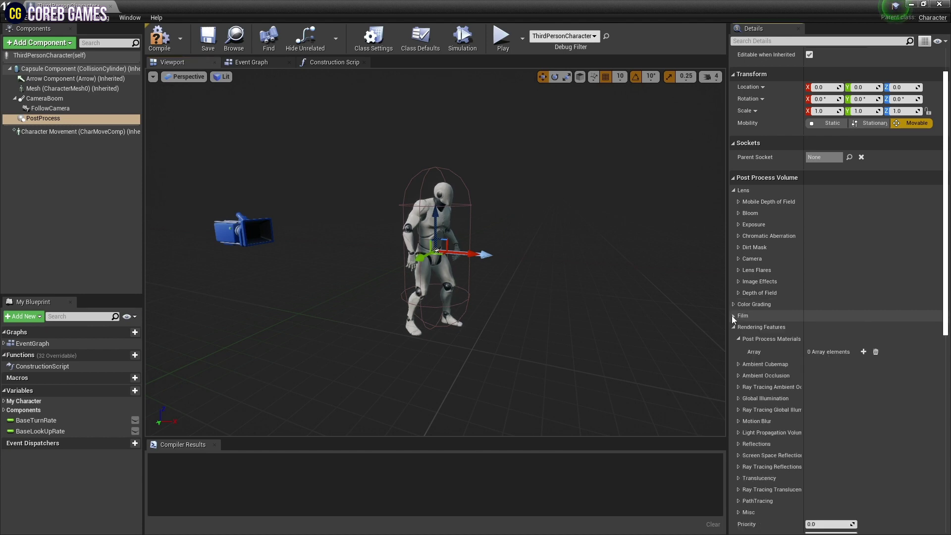
{"action": "left_click", "coordinate": [734, 328]}
{"action": "left_click", "coordinate": [734, 327]}
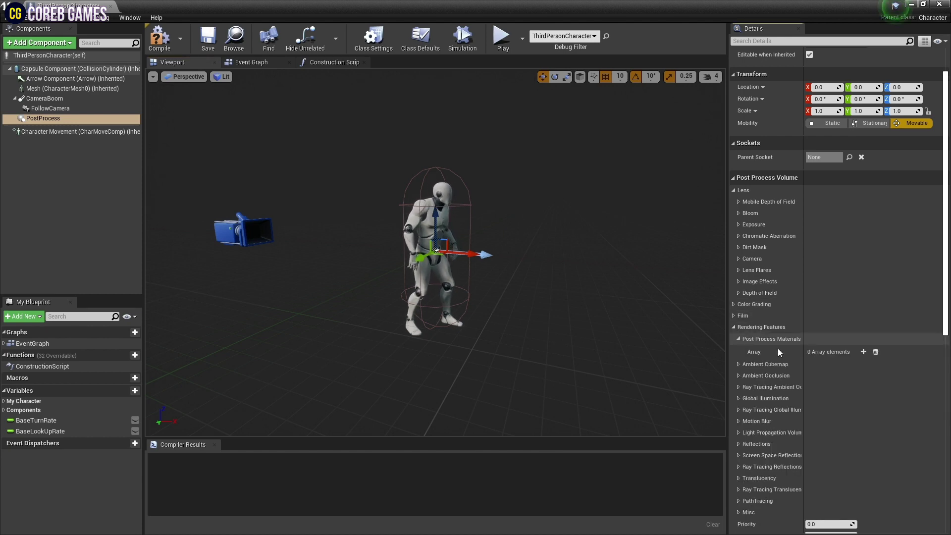
{"action": "left_click", "coordinate": [863, 352]}
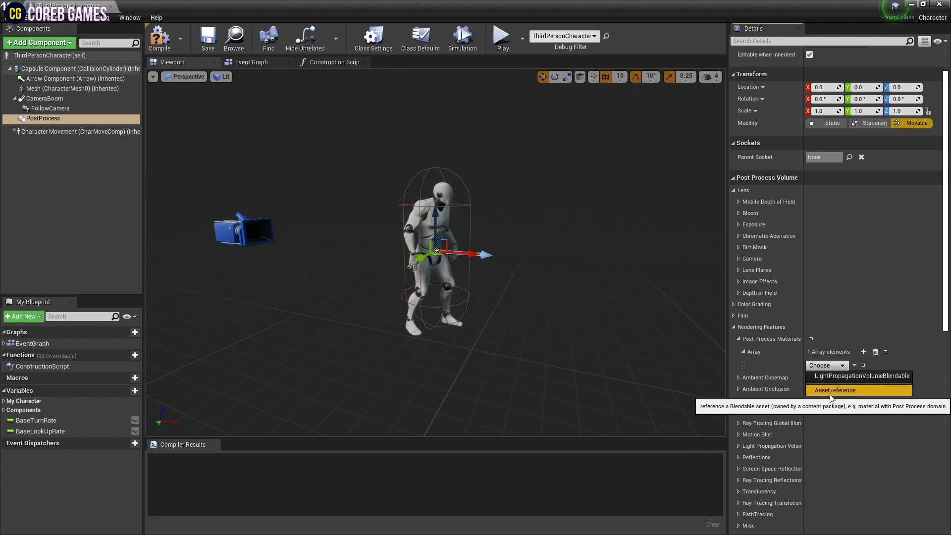
{"action": "left_click", "coordinate": [835, 391]}
- Try assigning the M_WaterPP material to the Post Process Materials element and compile the blueprint
{"action": "left_click", "coordinate": [817, 365]}
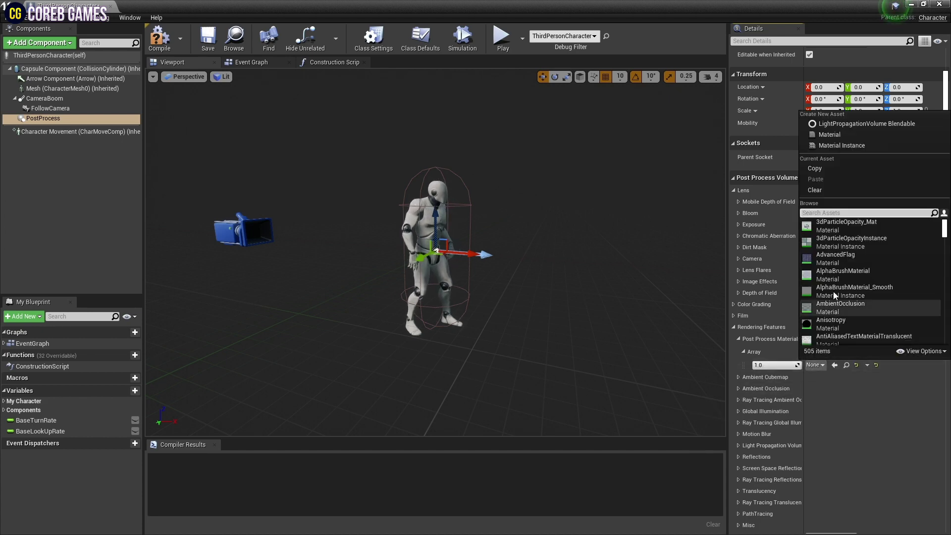
{"action": "type", "text": "water"}
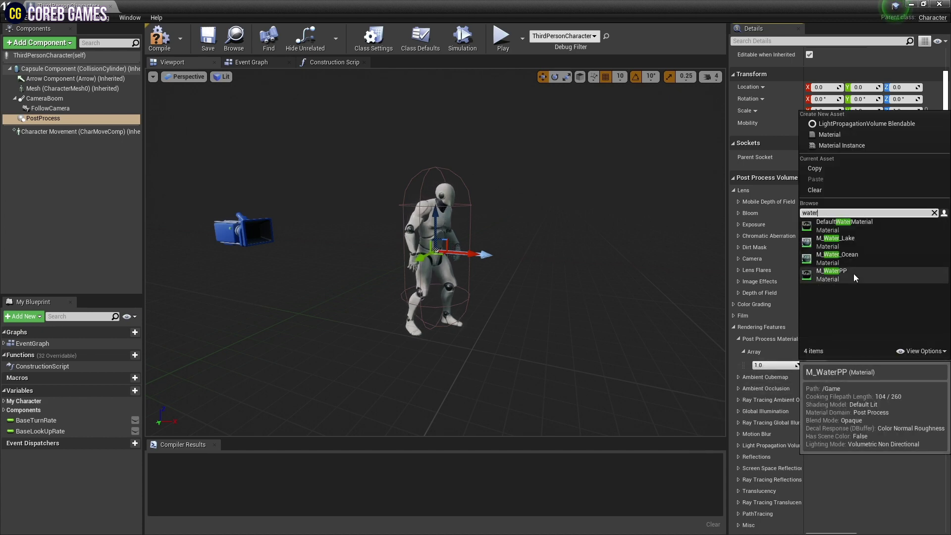
{"action": "left_click", "coordinate": [855, 278]}
{"action": "left_click", "coordinate": [160, 39]}
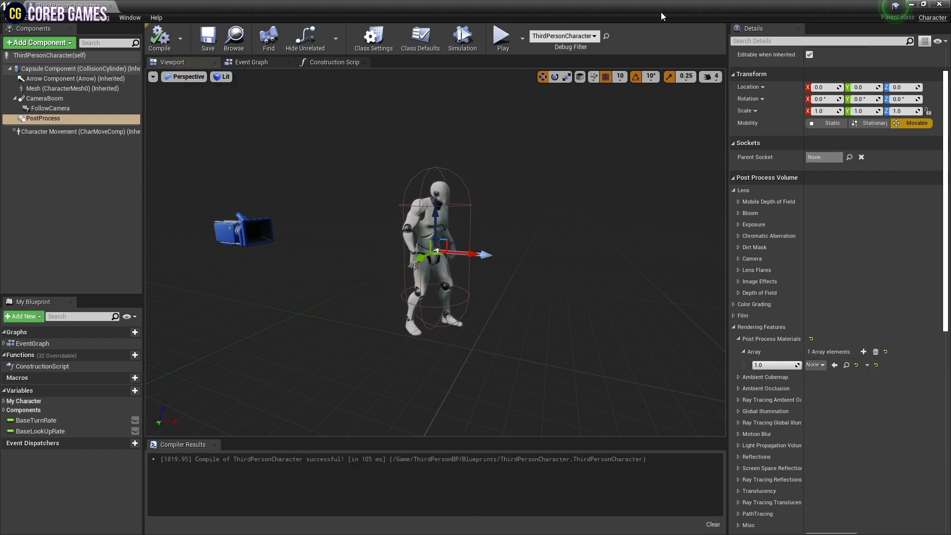
- Create a material instance from M_WaterPP in the project's Content folder
{"action": "right_click", "coordinate": [383, 426]}
{"action": "left_click", "coordinate": [422, 204]}
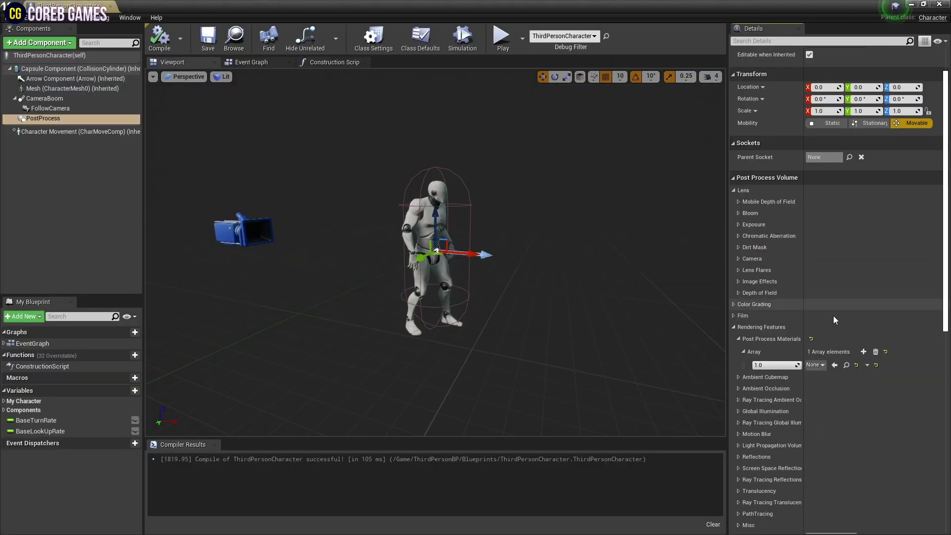
- Assign M_WaterPP_Inst to the Post Process Materials element, and compile and save the character blueprint
{"action": "left_click", "coordinate": [815, 365]}
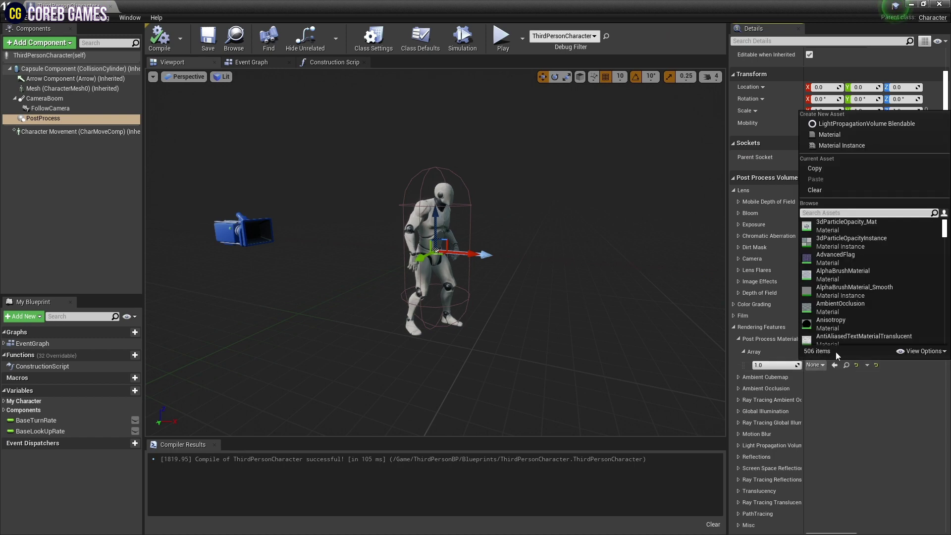
{"action": "type", "text": "water"}
{"action": "left_click", "coordinate": [867, 293]}
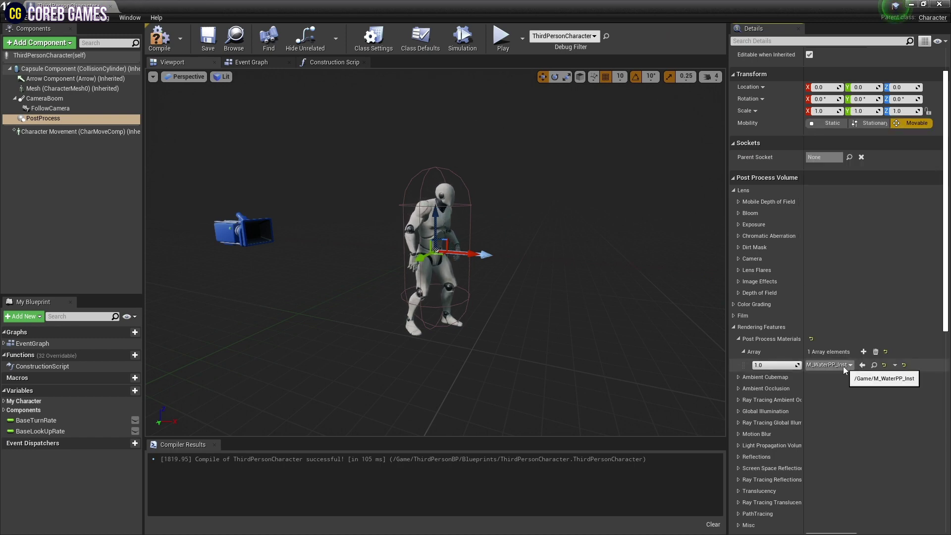
{"action": "left_click", "coordinate": [155, 40]}
{"action": "left_click", "coordinate": [208, 40]}
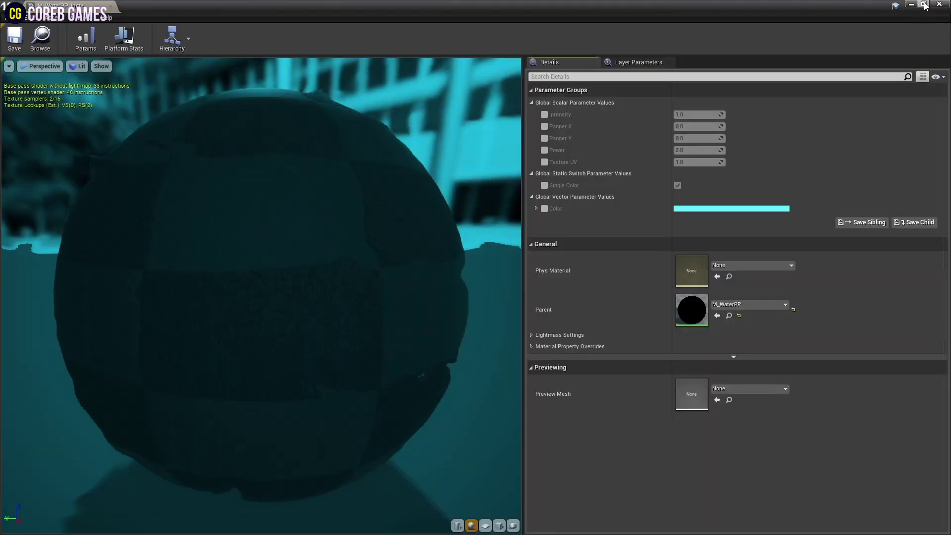
- Shrink the M_WaterPP_Inst editor to a small floating window placed so the level viewport stays in view, and zoom its preview out
{"action": "left_click", "coordinate": [925, 4]}
{"action": "left_click_drag", "start_coordinate": [327, 266], "coordinate": [310, 278]}
{"action": "scroll", "coordinate": [167, 374], "scroll_direction": "down", "scroll_amount": 3}
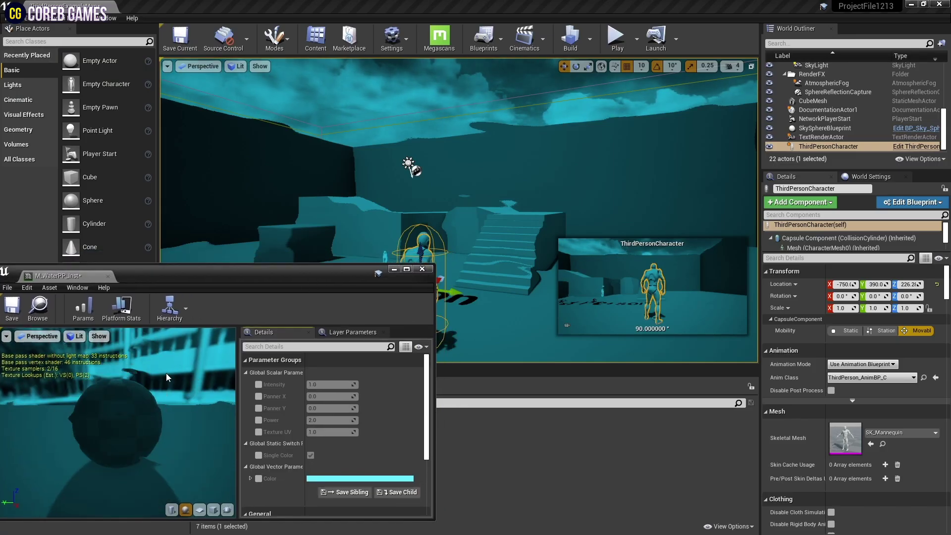